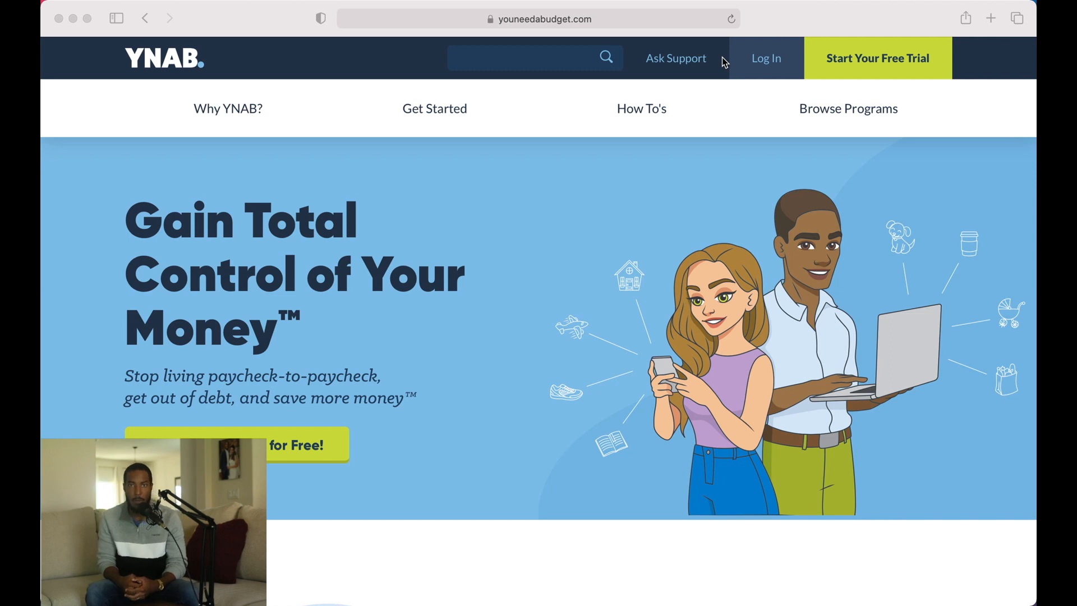
- Log in to the YNAB budget account from the website's home page
click(769, 60)
click(770, 61)
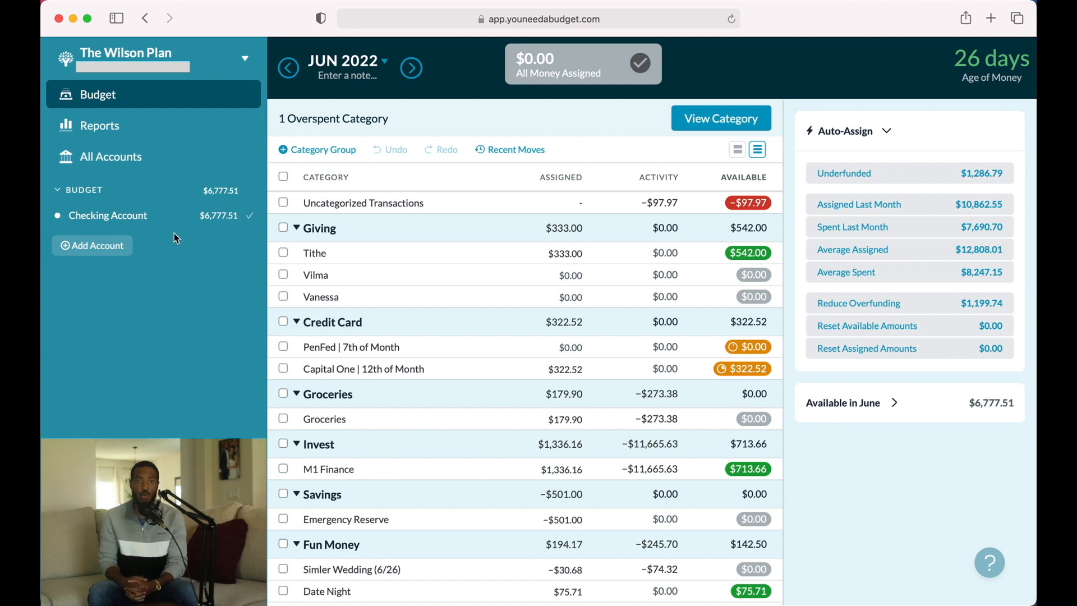
- Approve the matched 06/10/2022 Prime Video transaction in the Checking Account
click(133, 218)
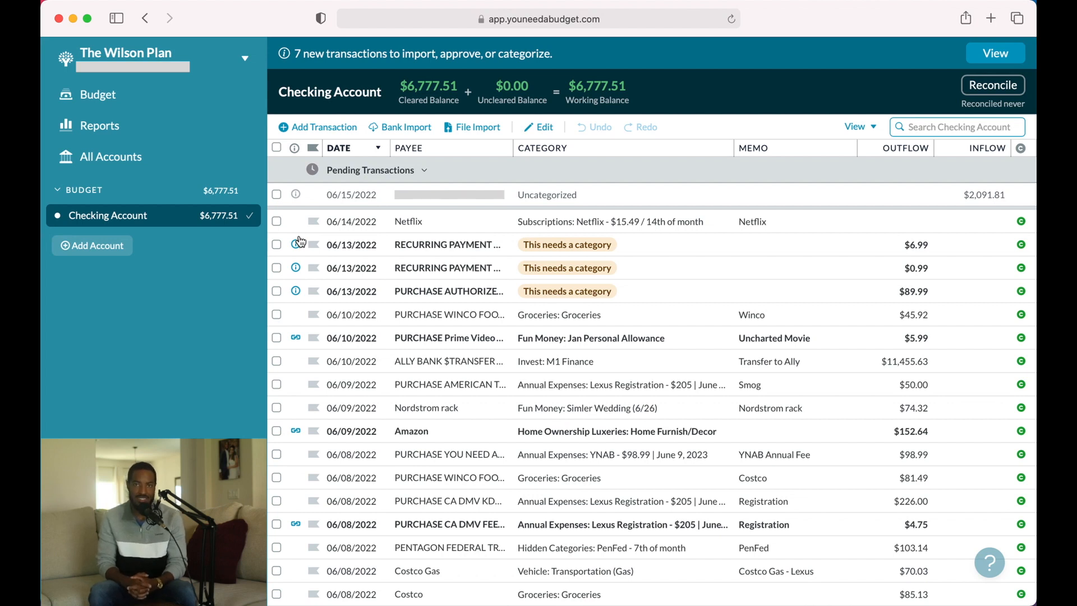
click(299, 339)
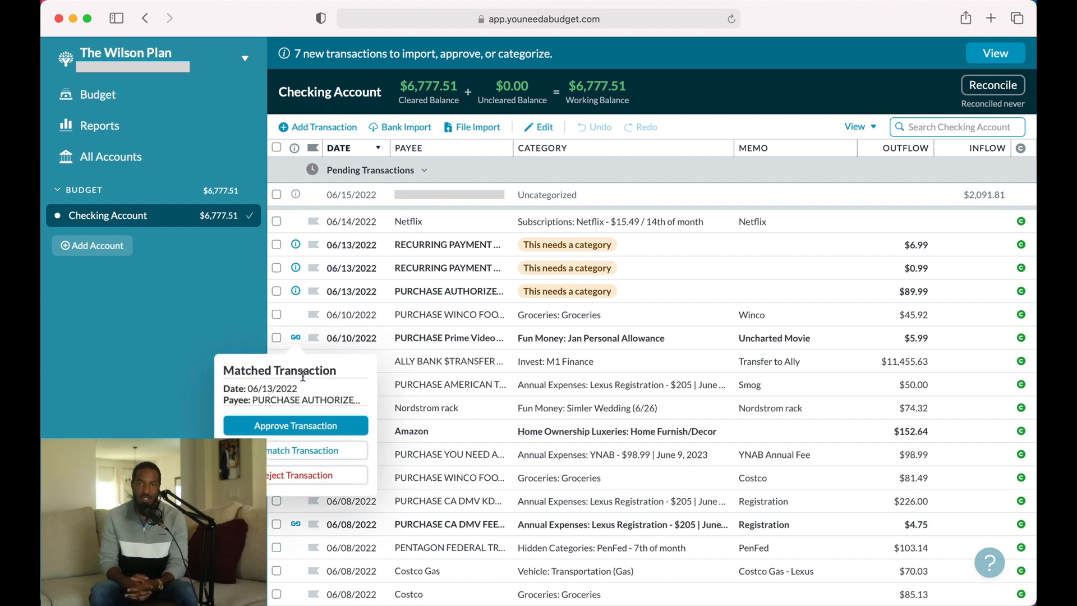
click(299, 426)
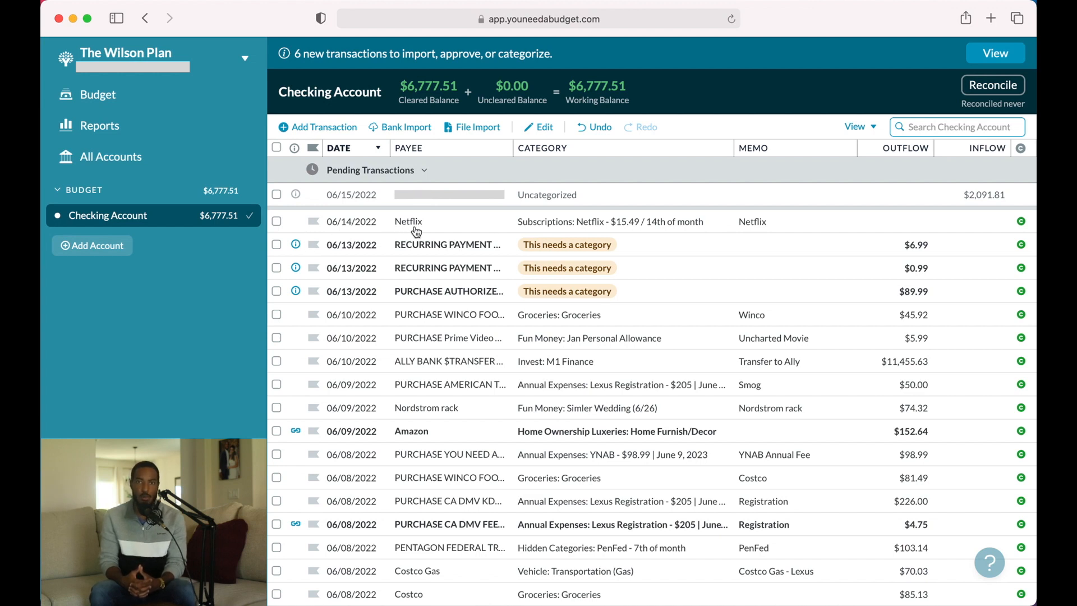
- Check the Netflix category's available amount in the June 2022 budget's Subscriptions group
click(161, 100)
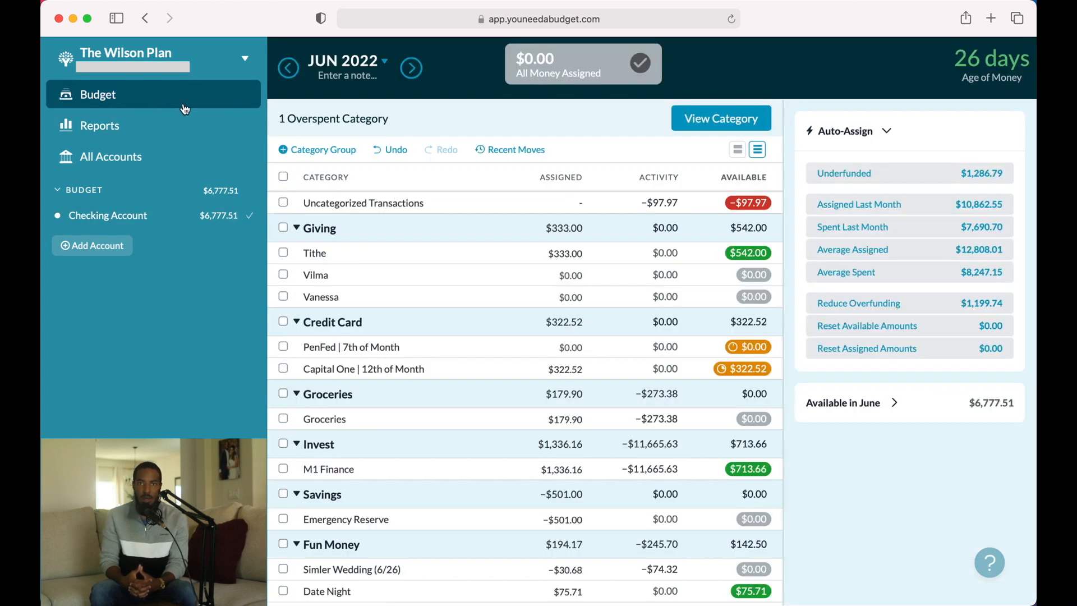
scroll(411, 318, down, 10)
scroll(411, 318, down, 3)
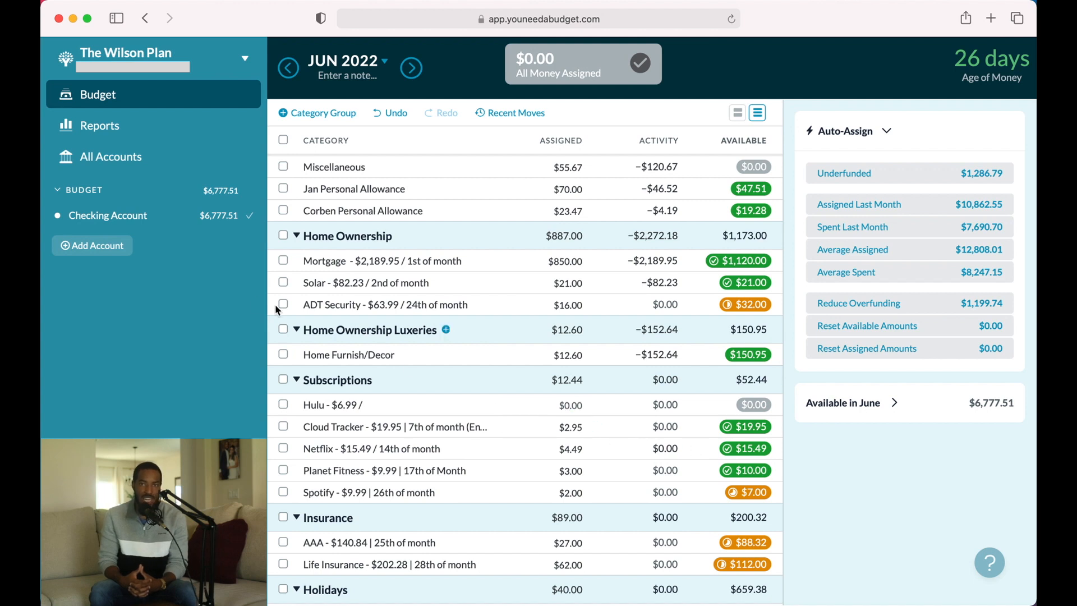
- Set the outflow of the 06/14/2022 Netflix transaction in the Checking Account to 15.49 and save it
click(149, 219)
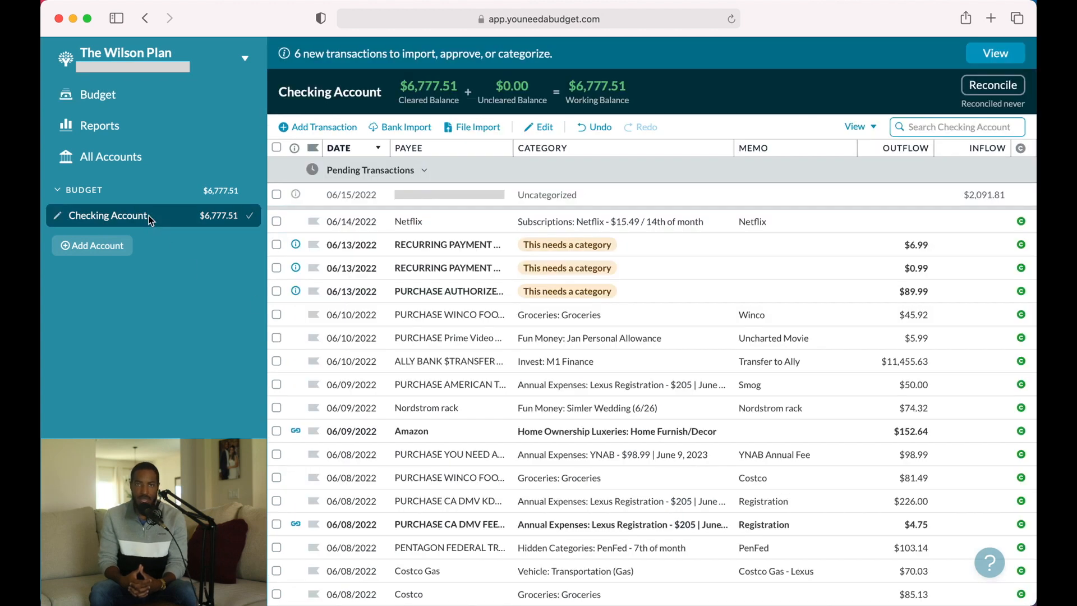
click(421, 222)
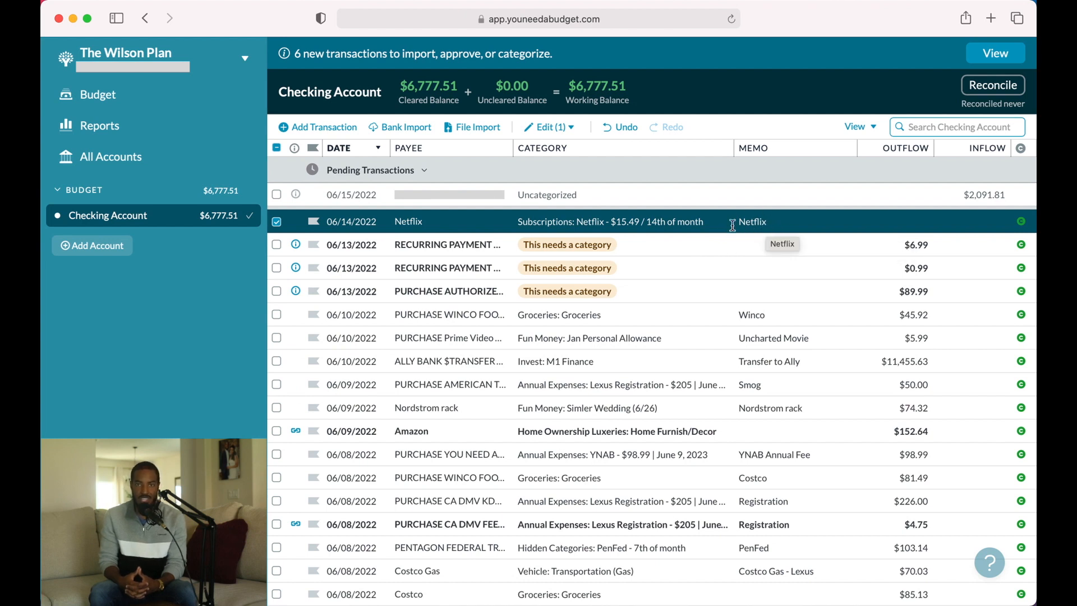
click(911, 220)
text(15)
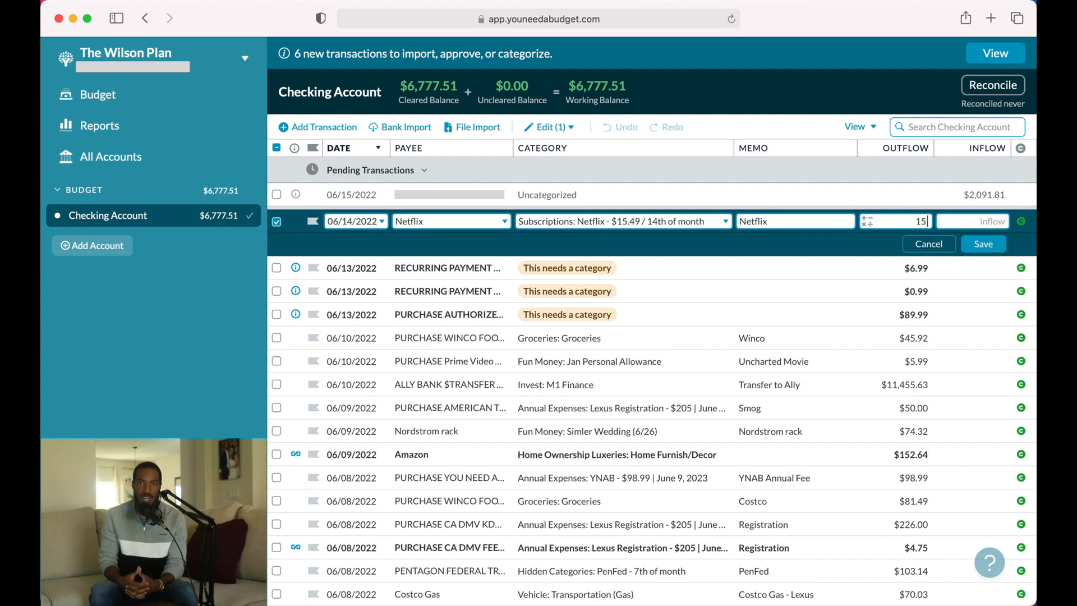
text(.49)
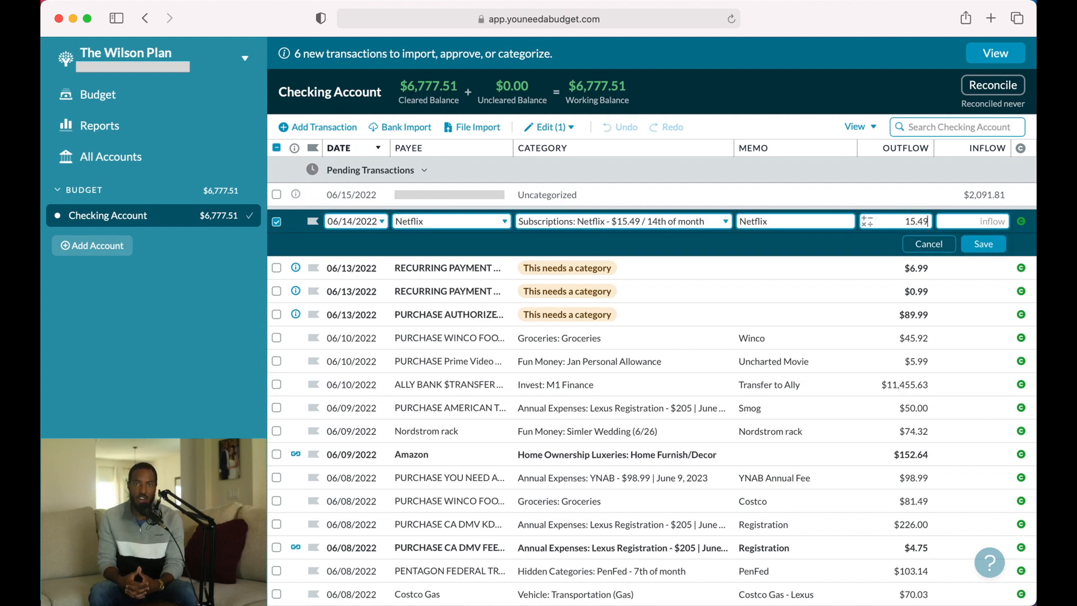
click(976, 247)
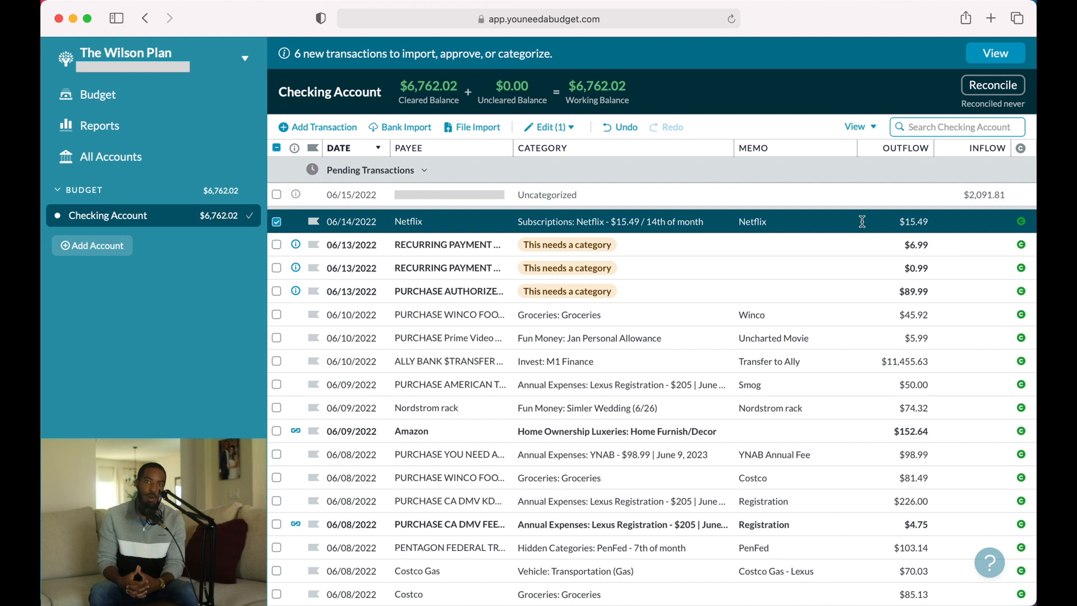
- Review the Netflix category's activity, available amount and spending target in the June 2022 budget
click(101, 92)
scroll(375, 321, down, 5)
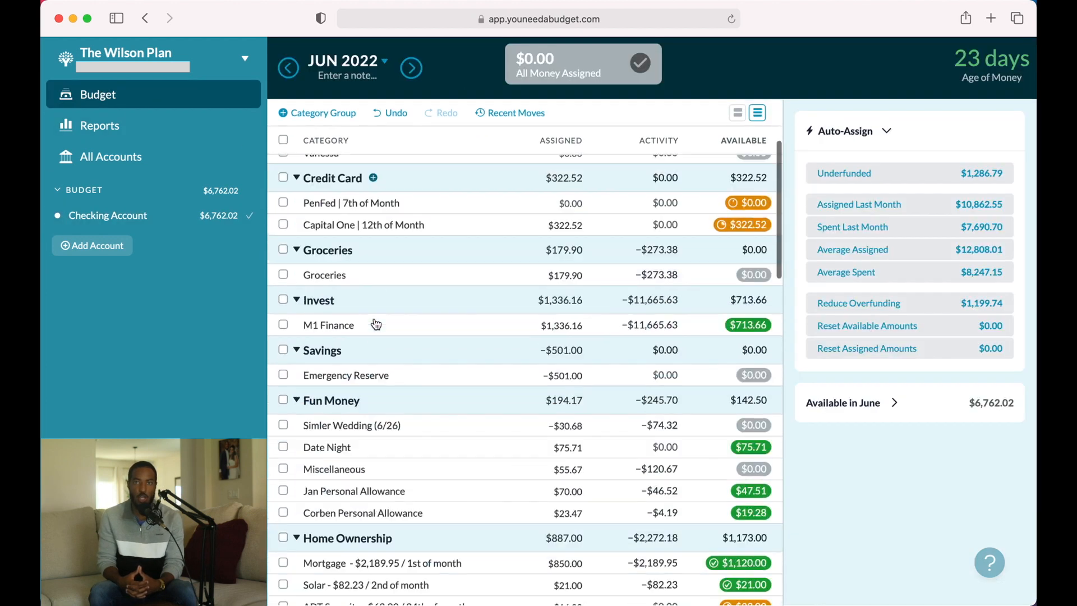
scroll(376, 324, down, 4)
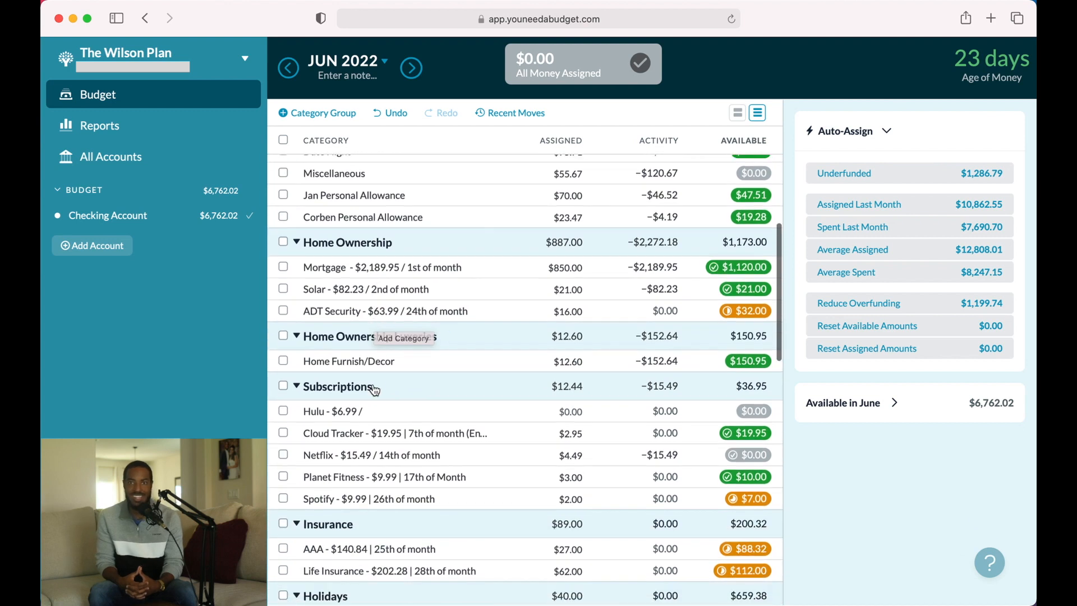
click(374, 459)
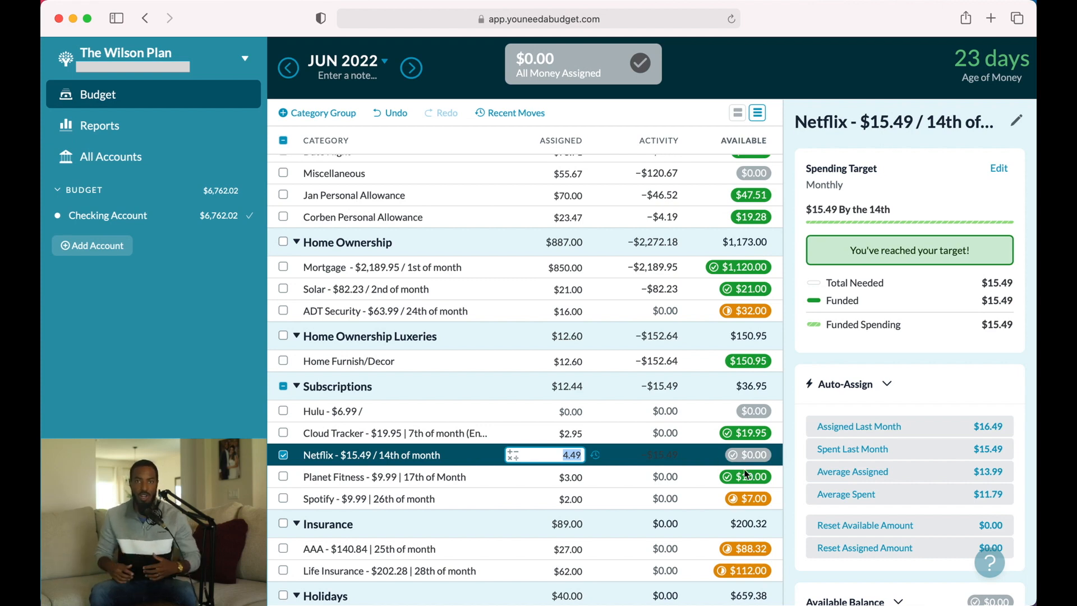
click(283, 455)
click(283, 455)
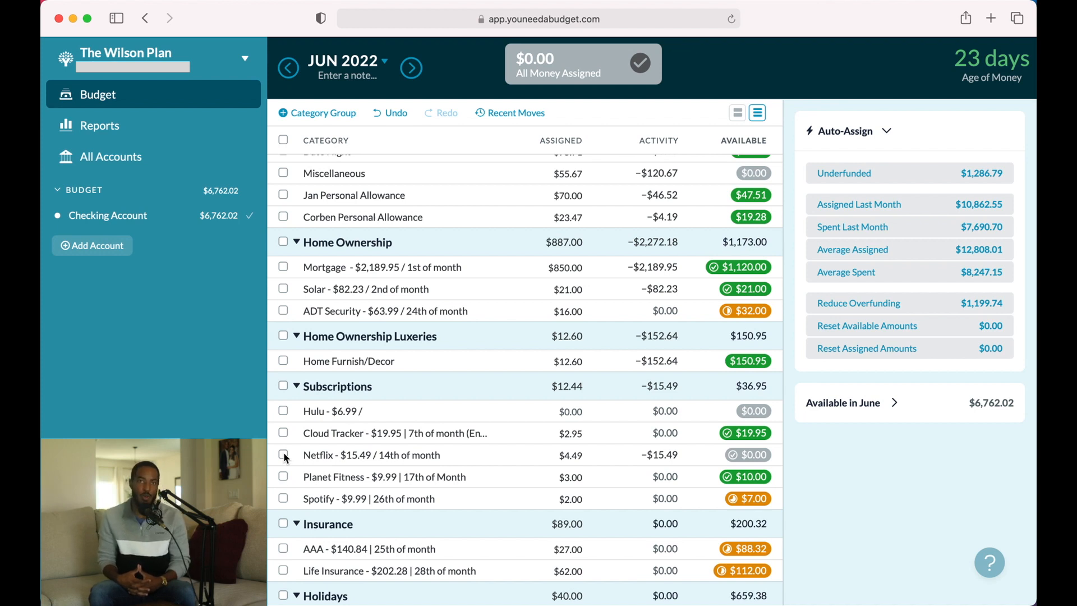
- Categorize the $6.99 recurring payment in the Checking Account under Fun Money's first personal allowance, add the memo "apple store fee" and approve it
click(144, 218)
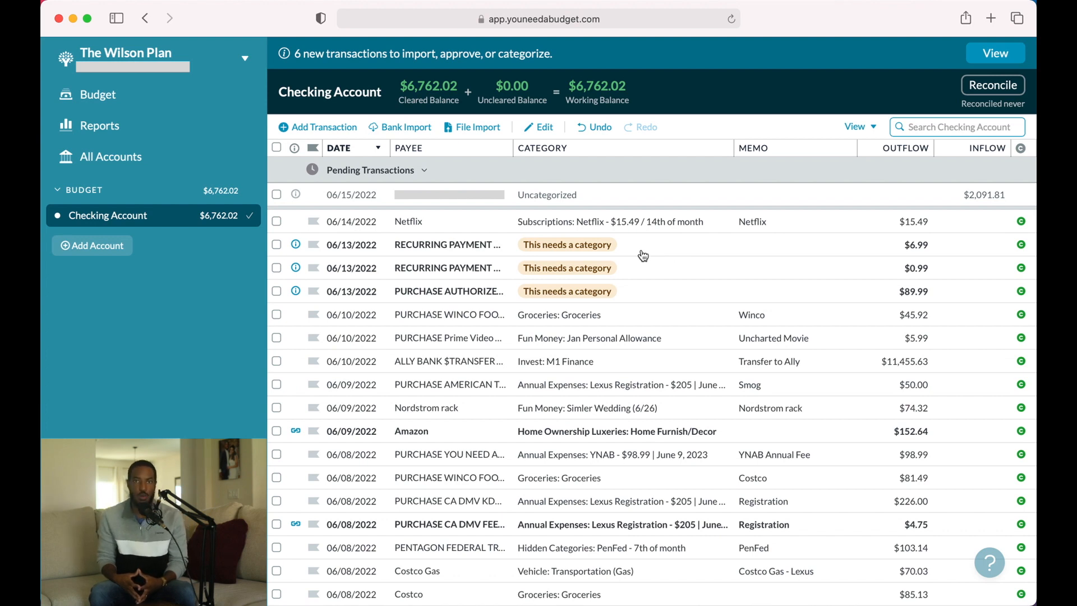
click(605, 247)
click(591, 246)
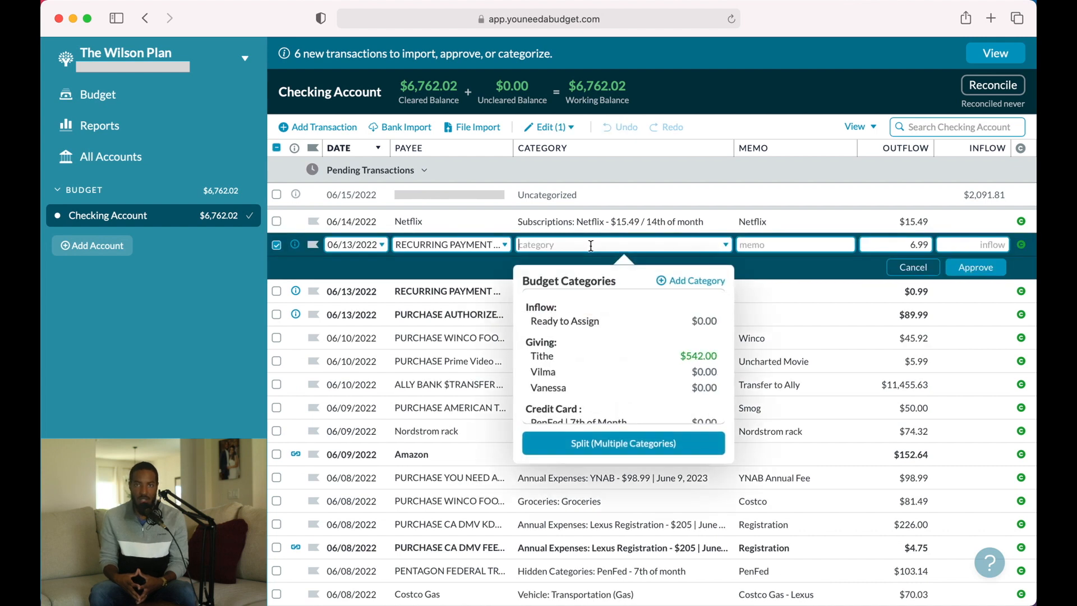
scroll(599, 337, down, 5)
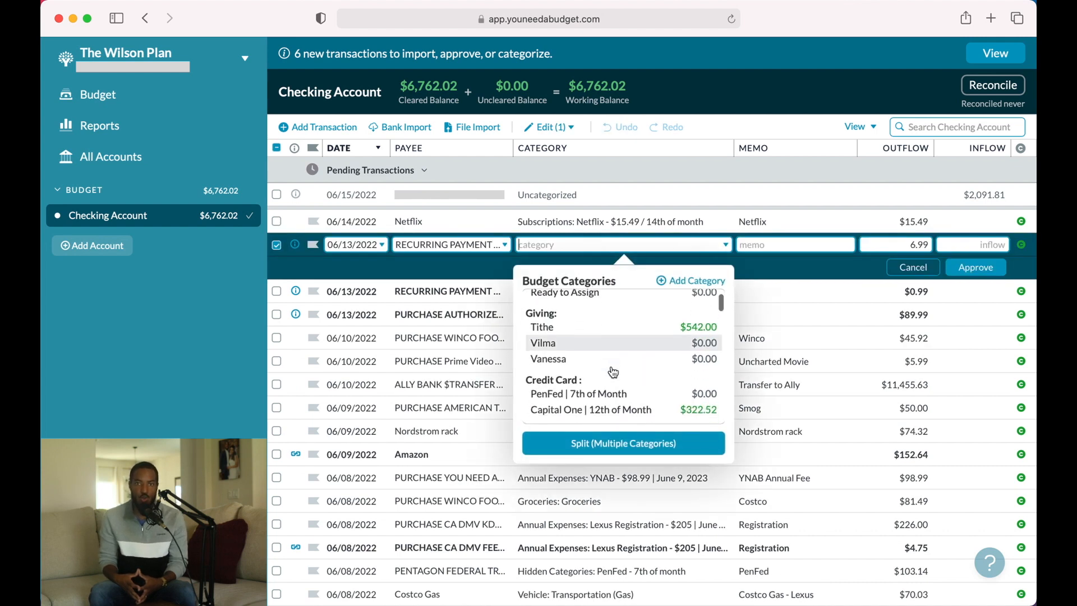
scroll(612, 375, down, 4)
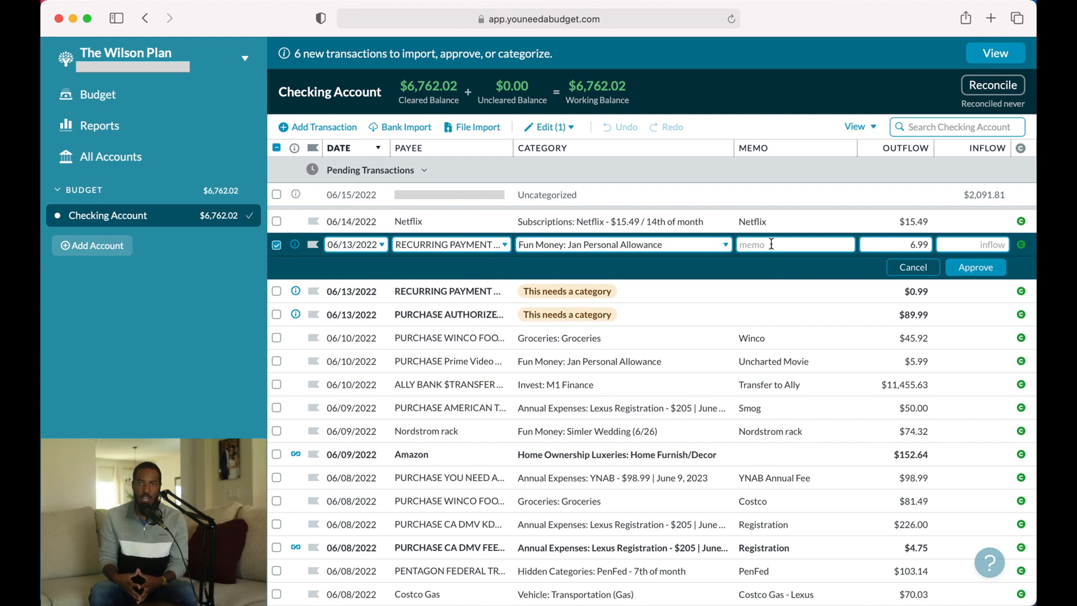
text(apple store fee)
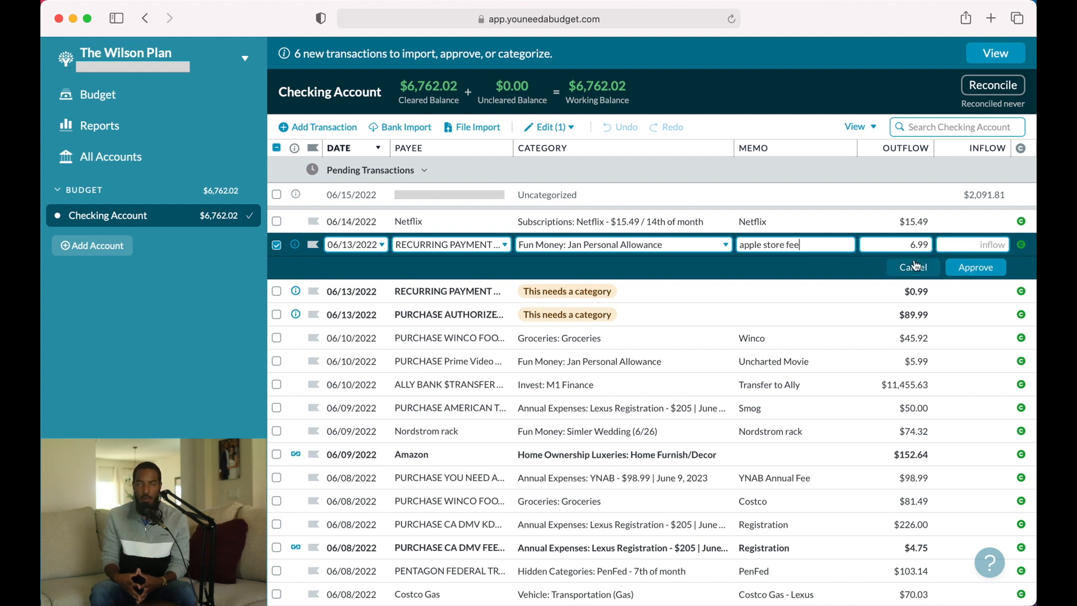
click(977, 268)
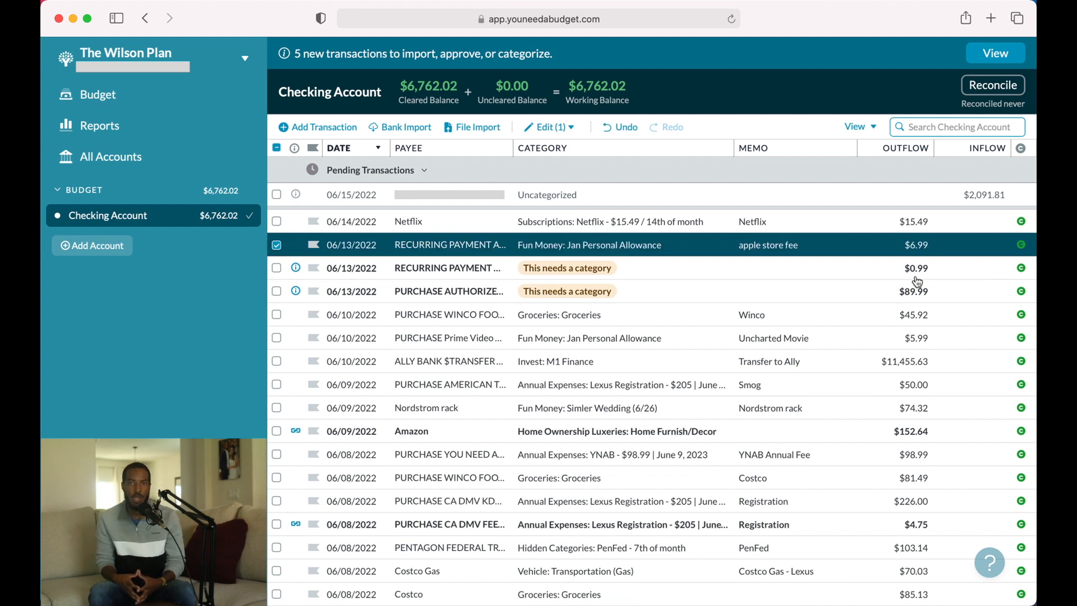
- Check the personal allowance balances in the $6.99 transaction's category list and in the budget's Fun Money group
click(667, 247)
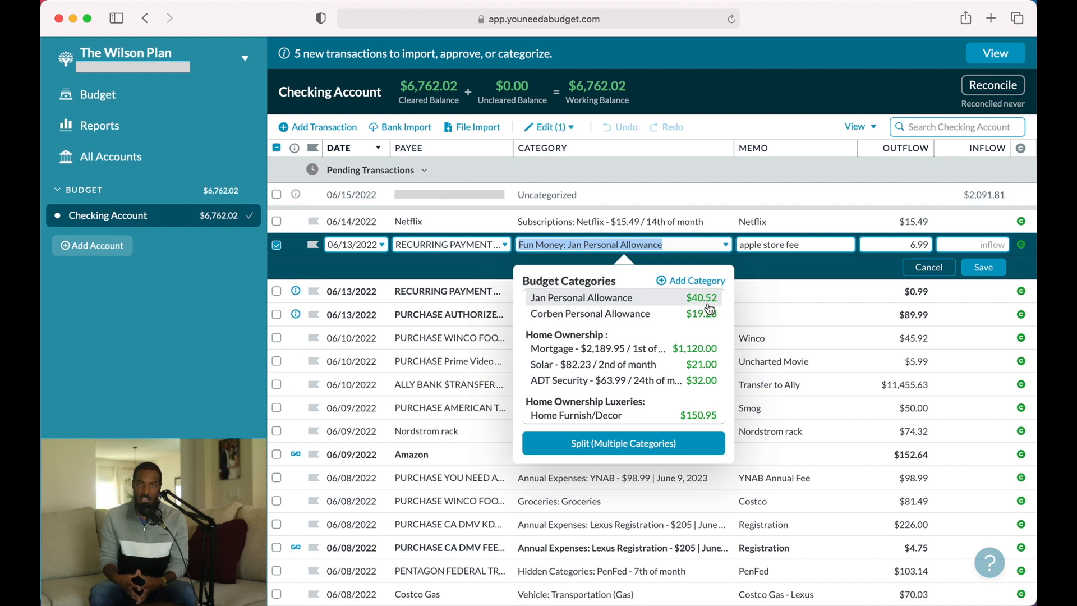
click(920, 270)
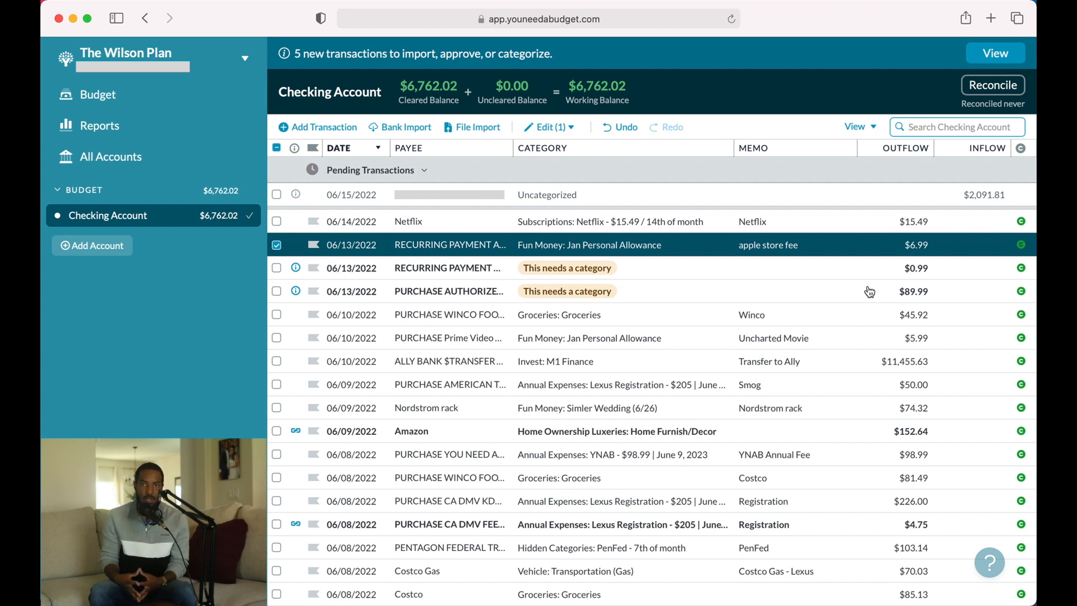
click(163, 97)
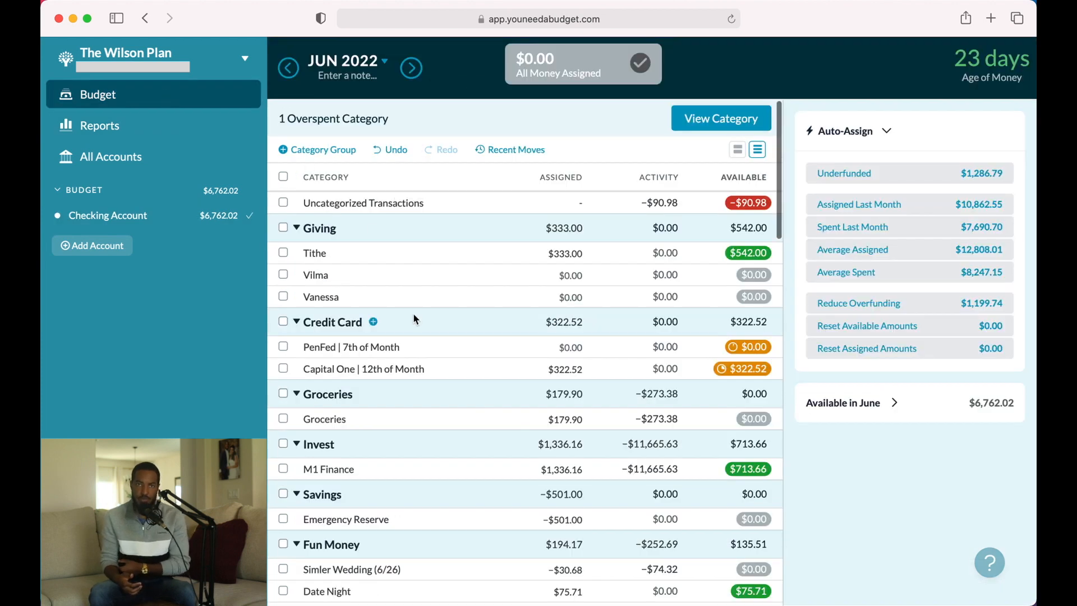
scroll(413, 312, down, 2)
scroll(415, 319, down, 2)
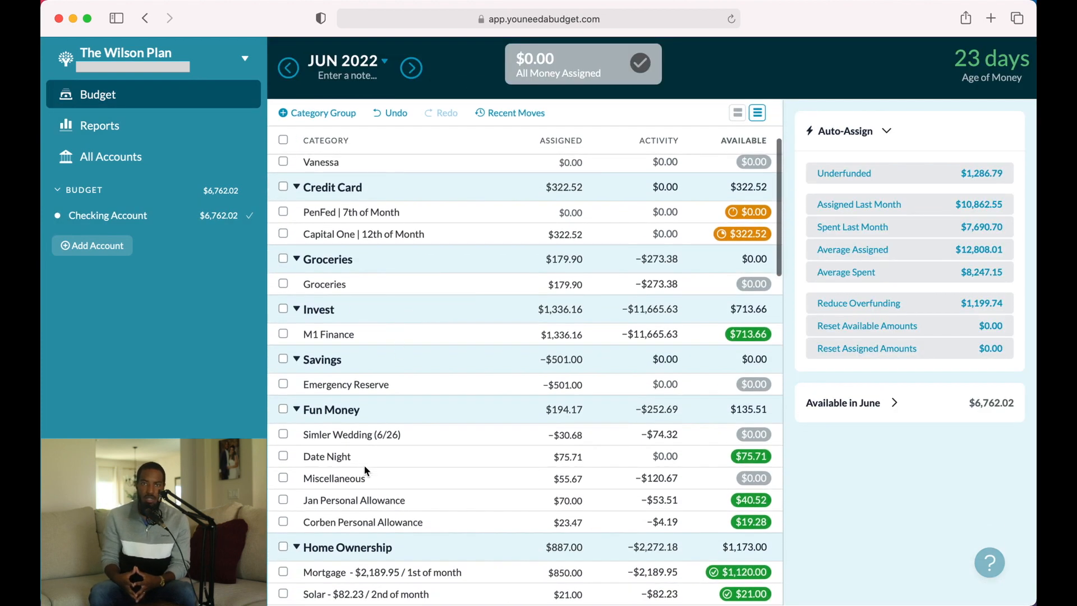
click(362, 520)
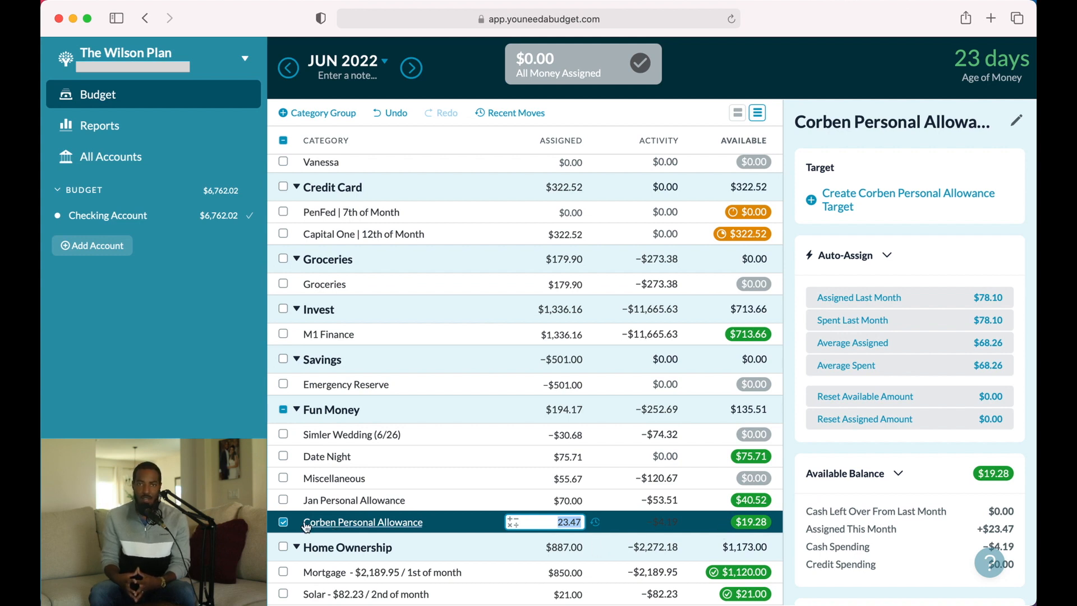
click(286, 522)
- Move $50 from the Pet group's Vet category to Fun Money's second personal allowance in the June 2022 budget
scroll(288, 519, down, 5)
scroll(288, 520, down, 10)
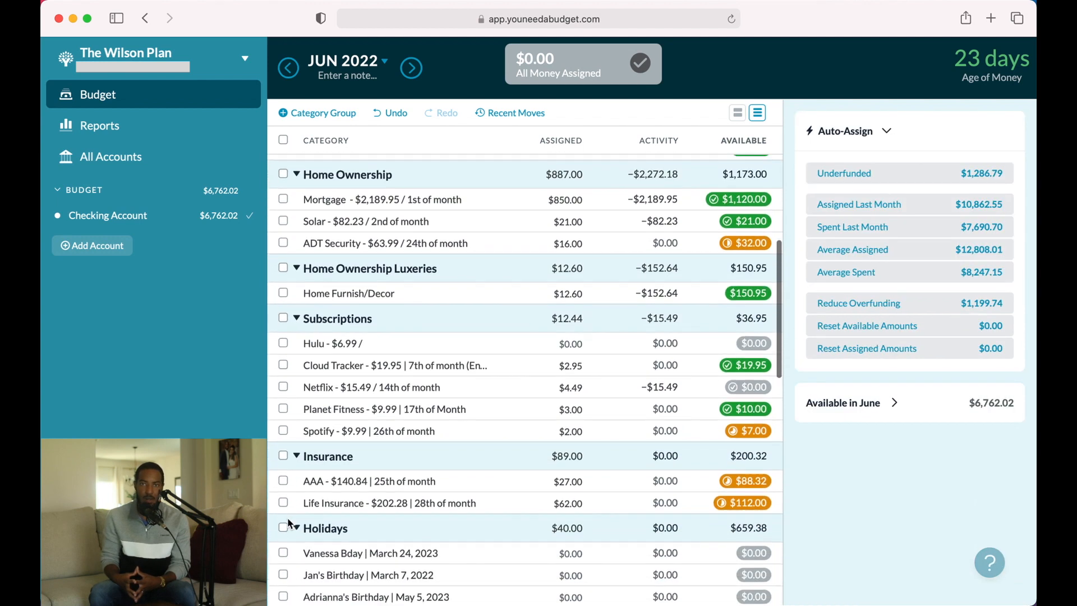
scroll(288, 522, down, 6)
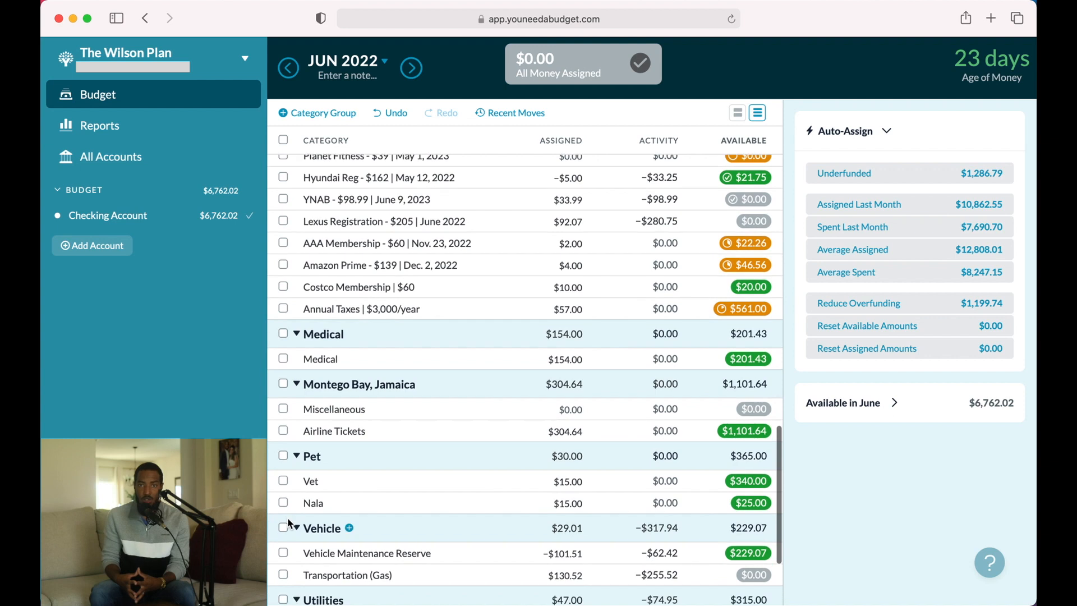
click(343, 508)
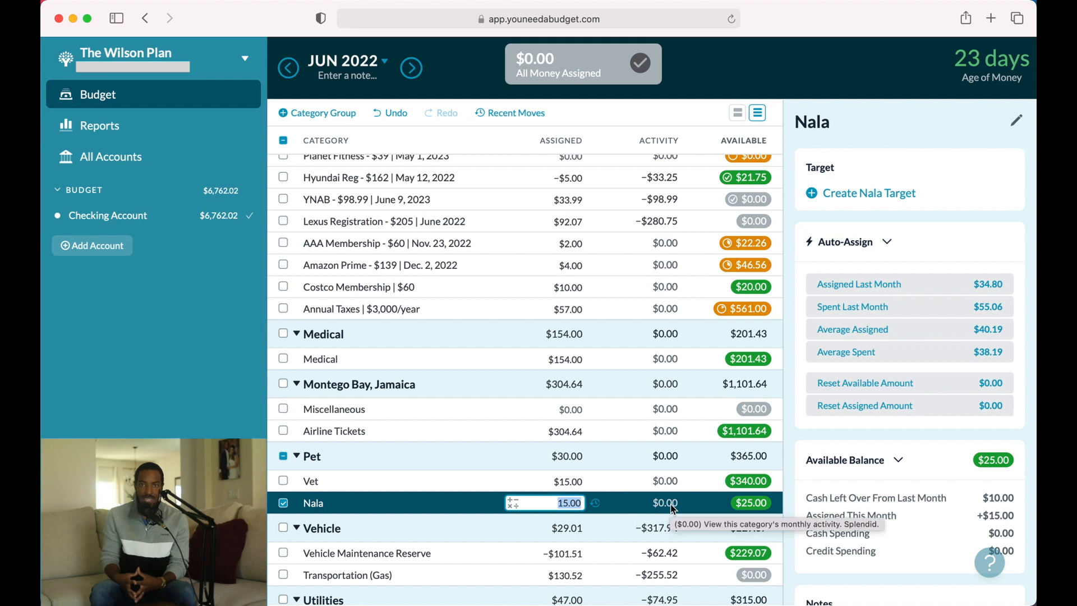
click(559, 477)
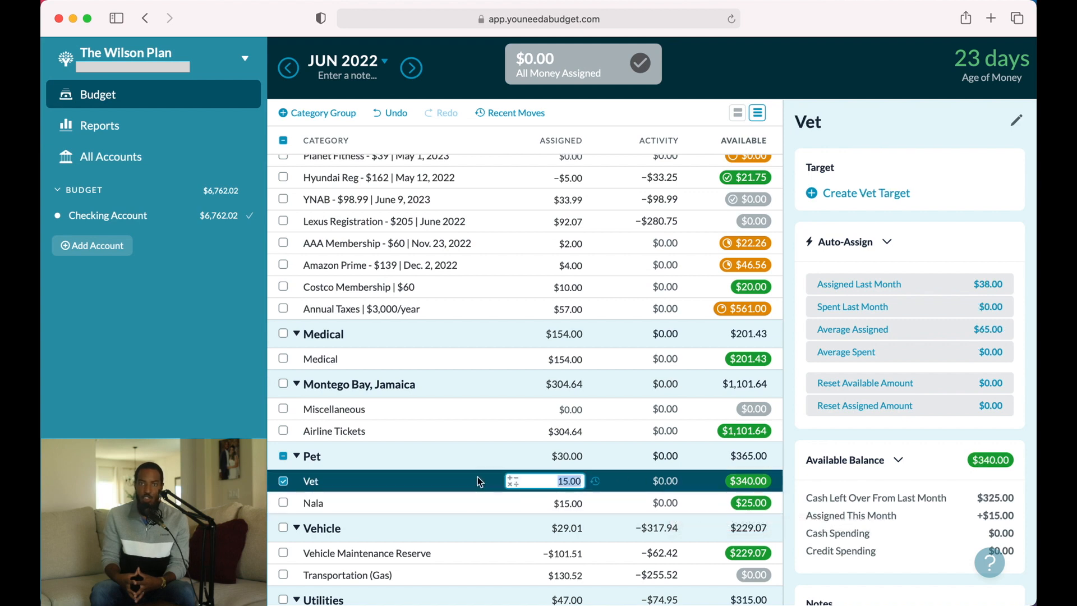
click(768, 484)
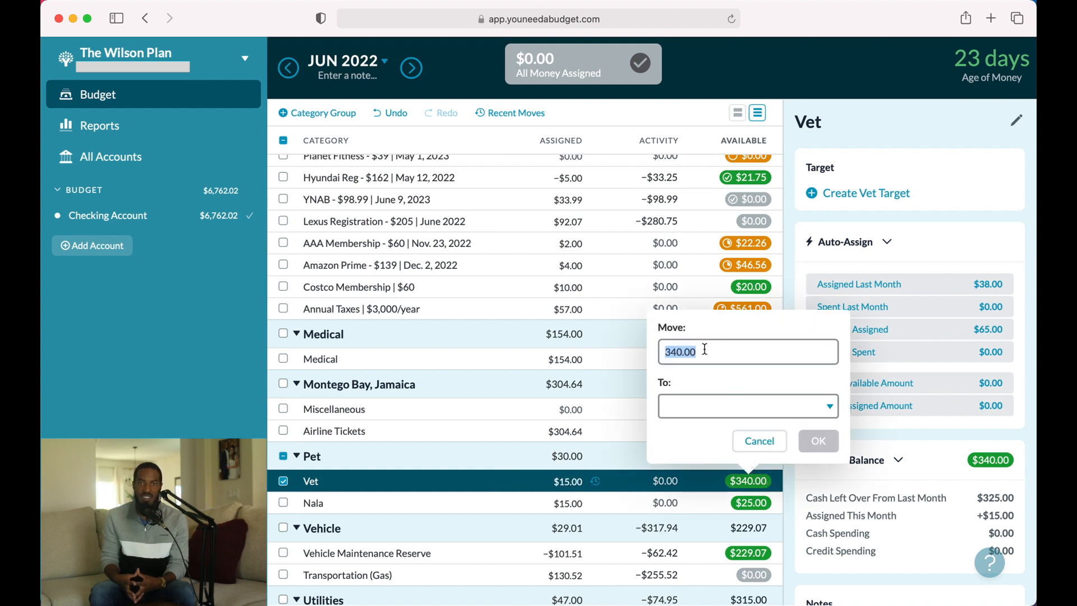
text(50)
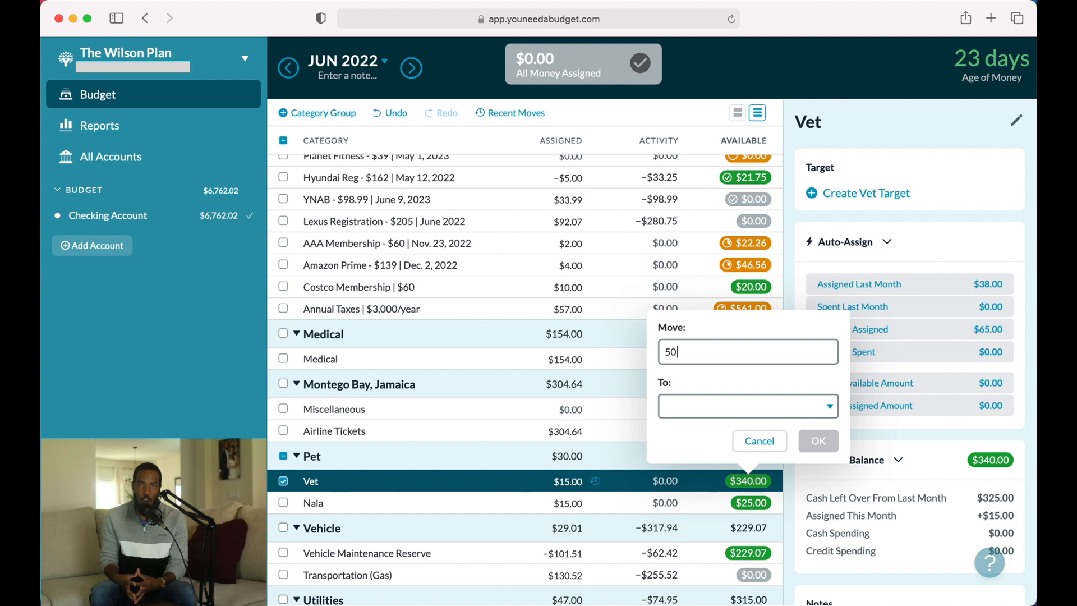
click(690, 402)
scroll(685, 510, down, 5)
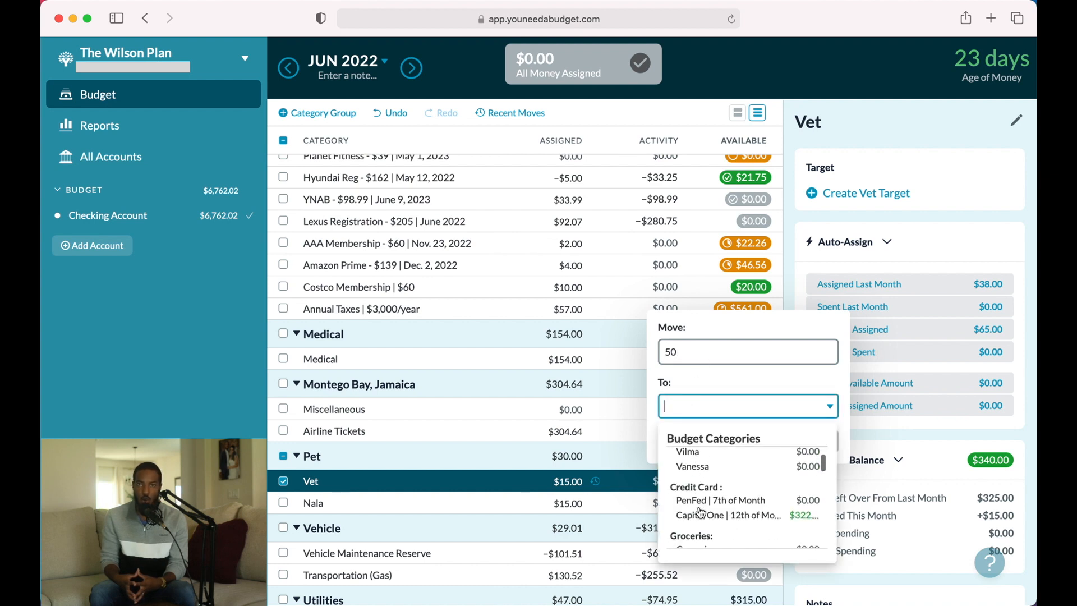
scroll(701, 512, down, 5)
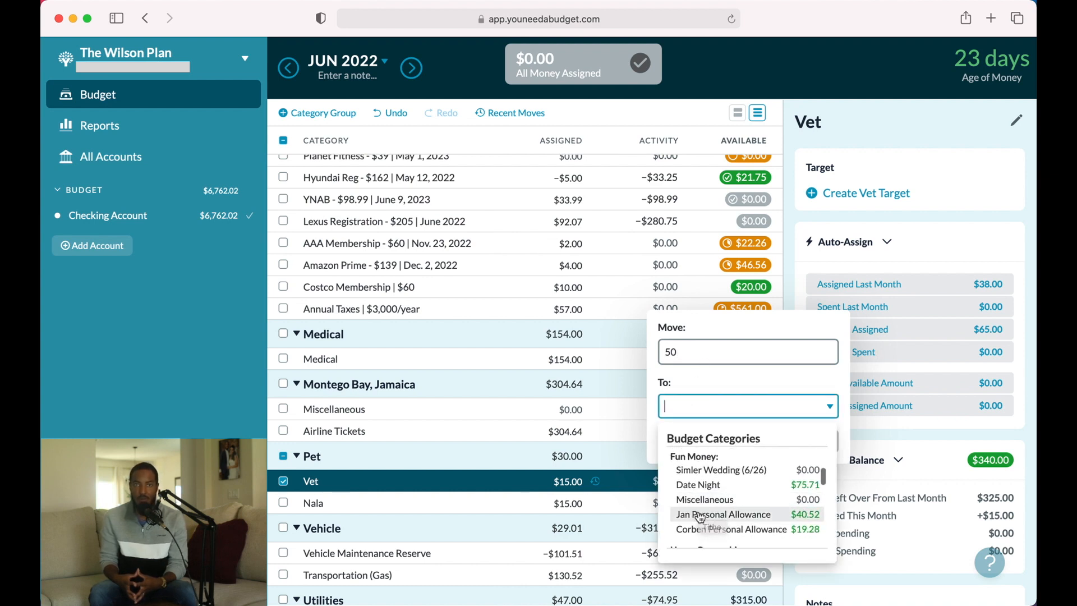
click(697, 530)
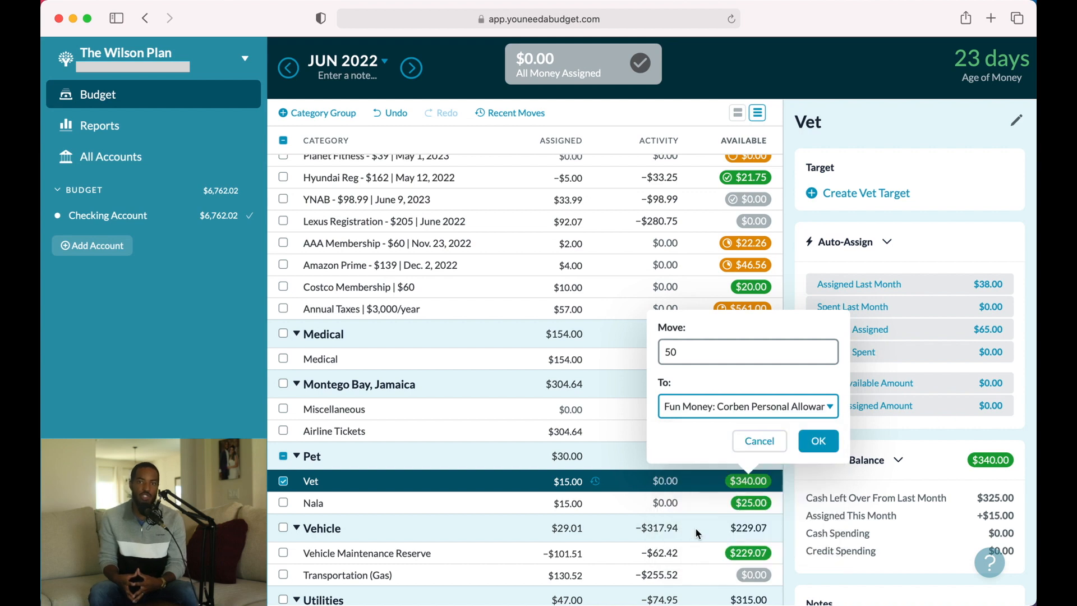
click(818, 444)
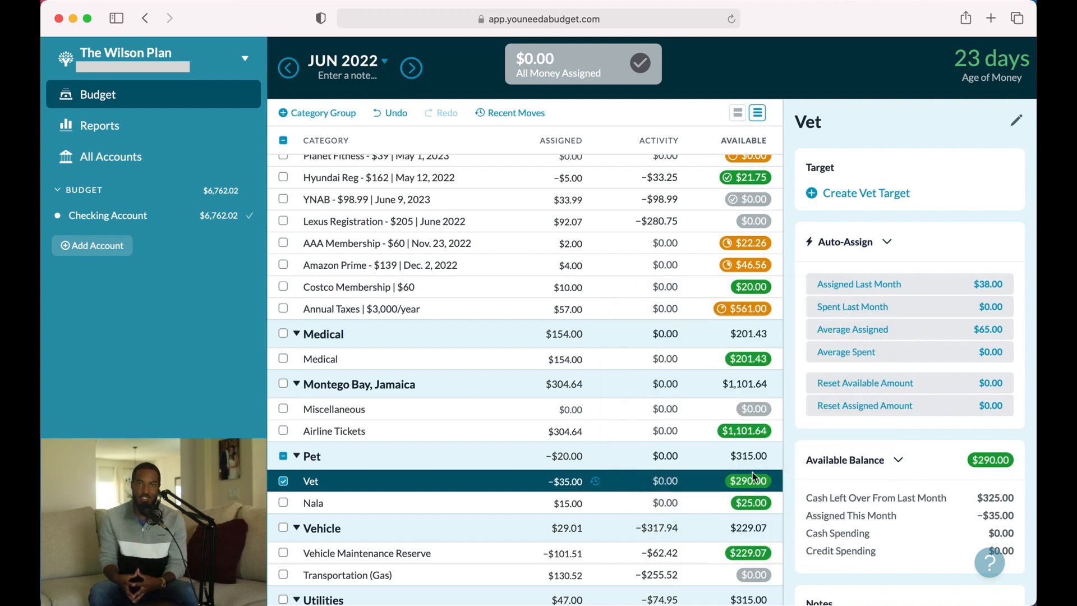
- Move $20.71 from the Date Night category to Fun Money's second personal allowance
scroll(753, 473, up, 10)
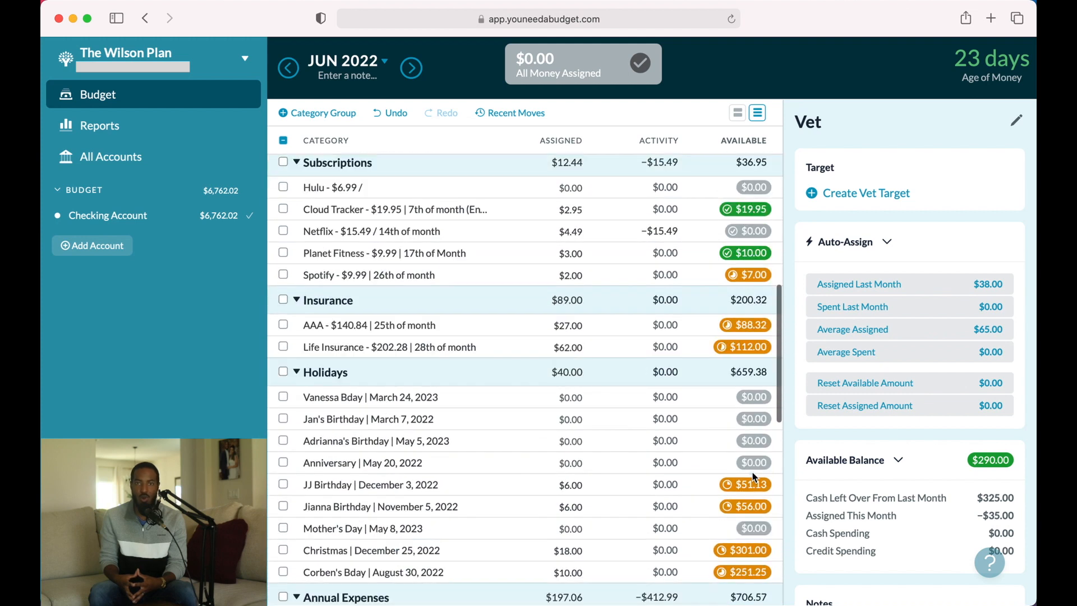
scroll(754, 477, up, 6)
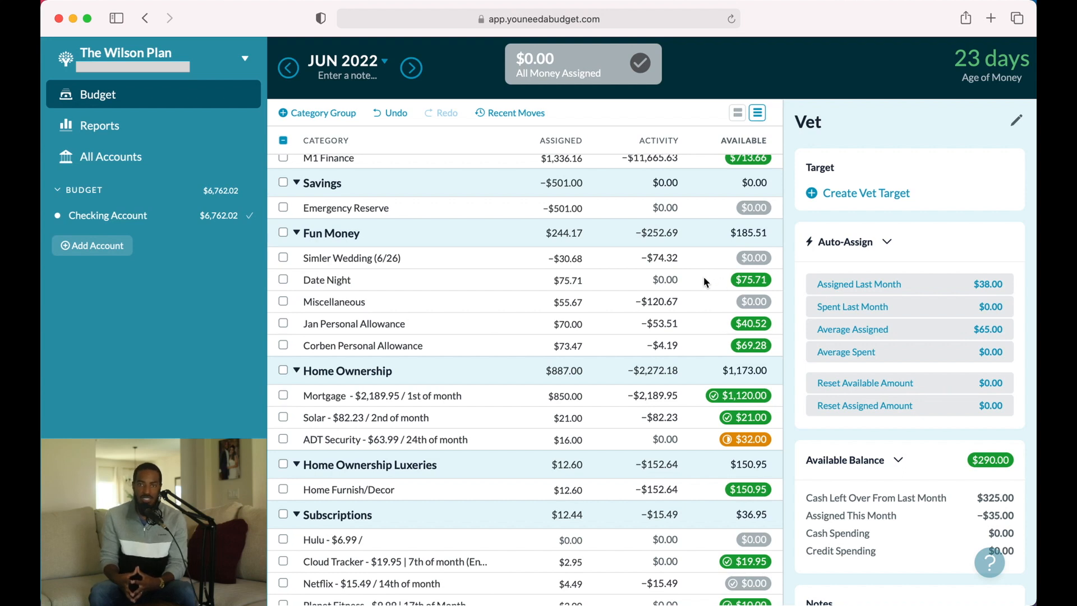
click(751, 281)
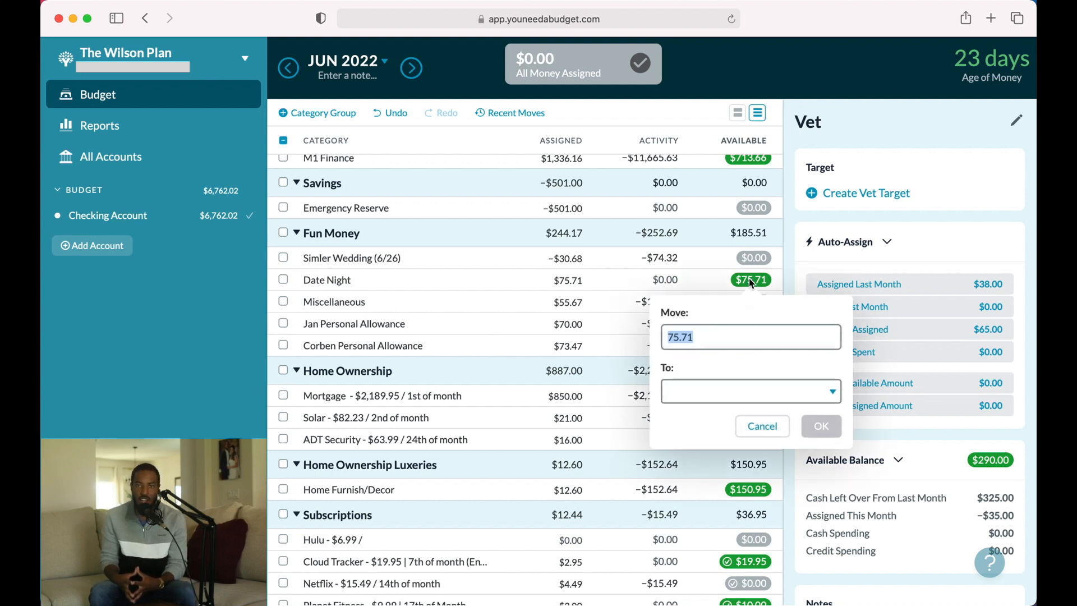
text(20)
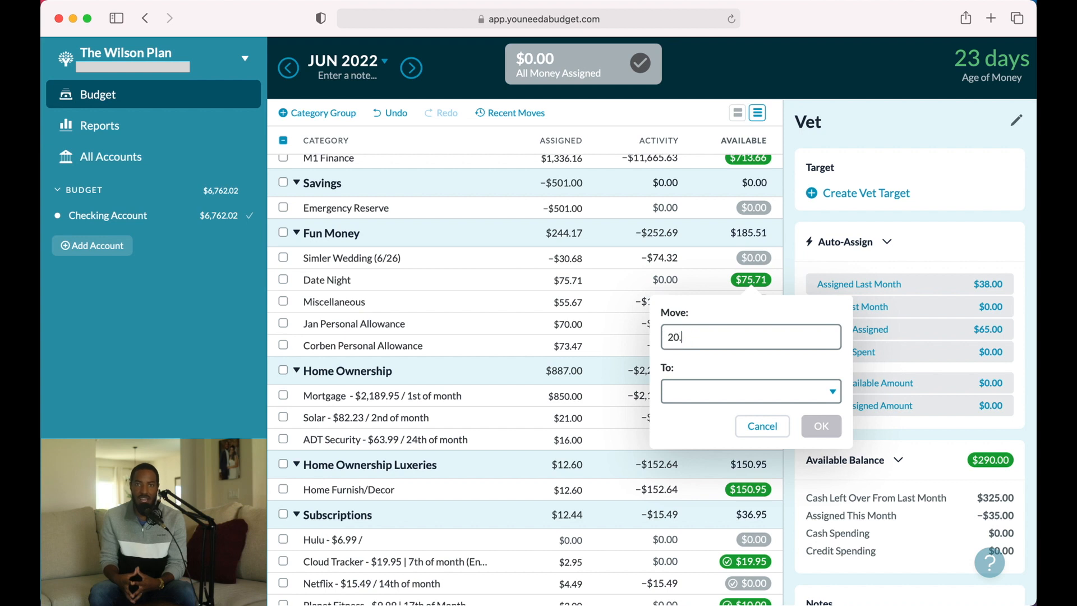
click(712, 392)
scroll(708, 471, down, 5)
scroll(708, 471, down, 5)
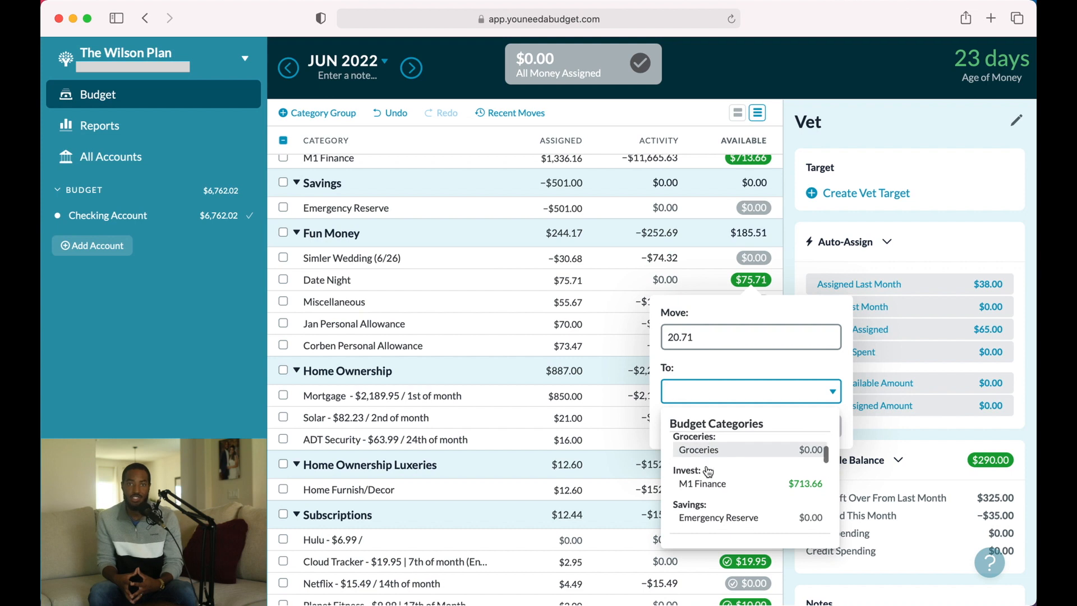
click(705, 506)
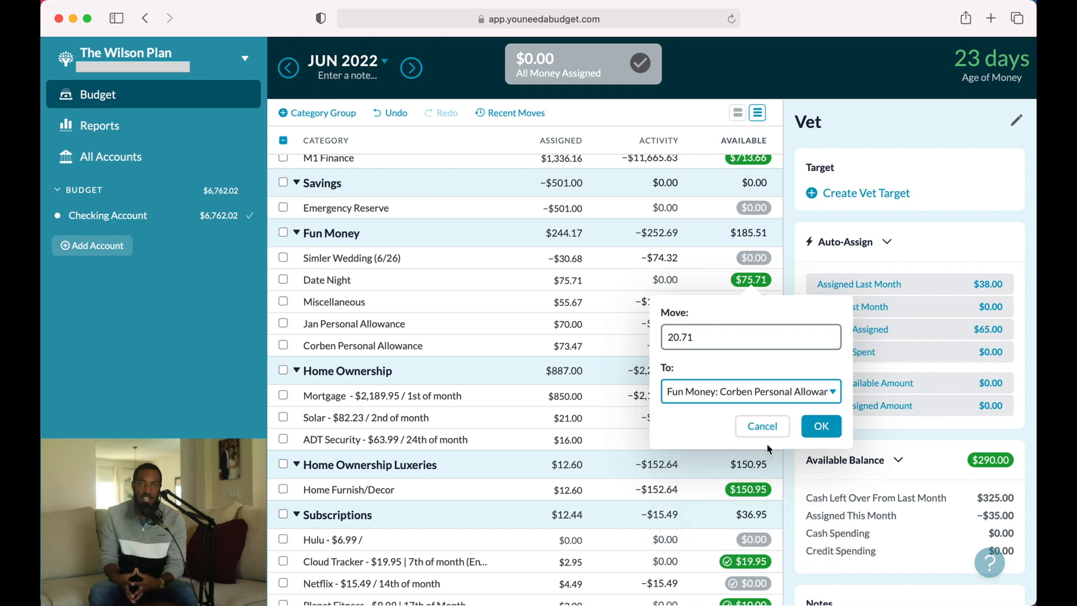
click(821, 425)
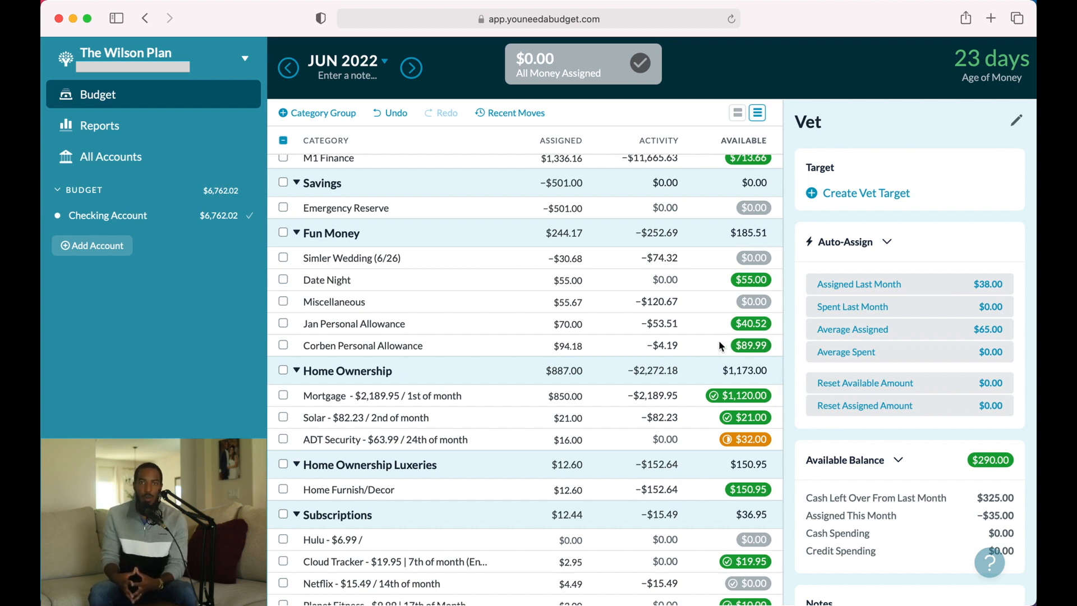
- Categorize the $89.99 purchase in the Checking Account under Fun Money's second personal allowance, add the memo "apple store" and approve it
click(147, 217)
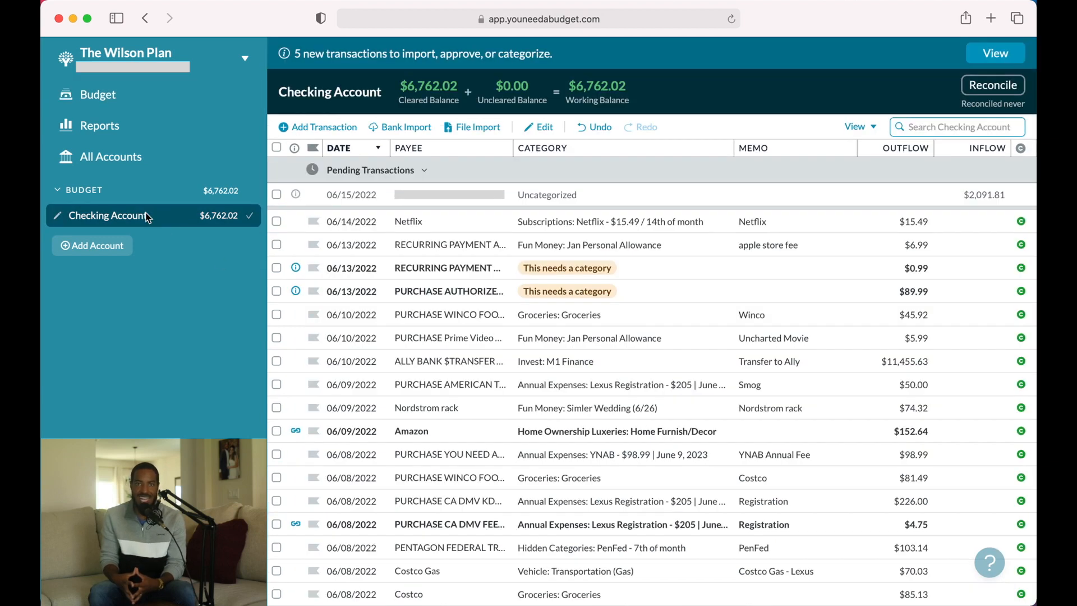
click(559, 292)
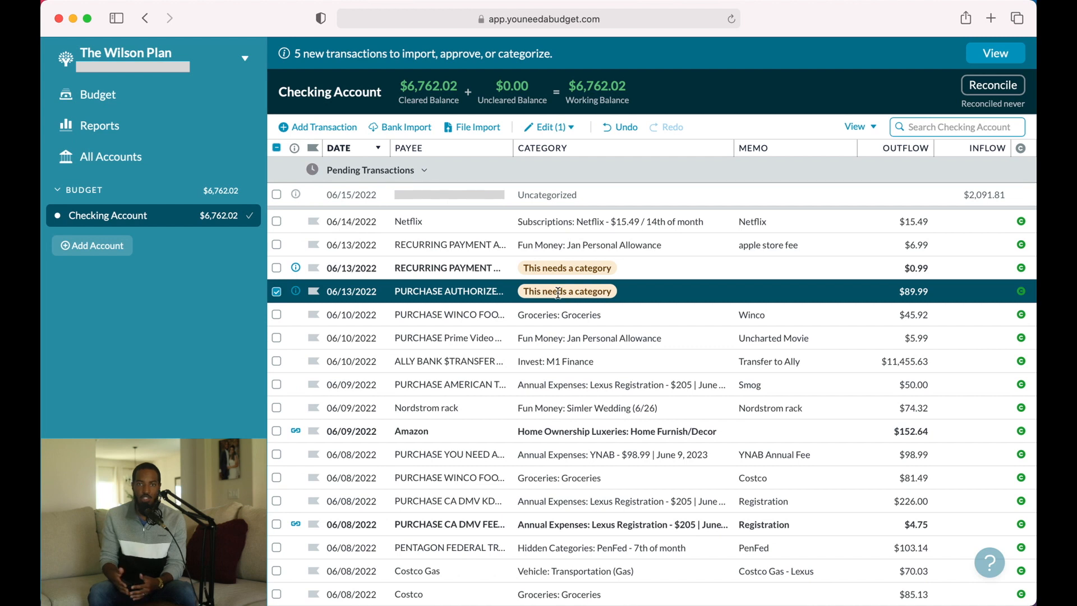
click(559, 292)
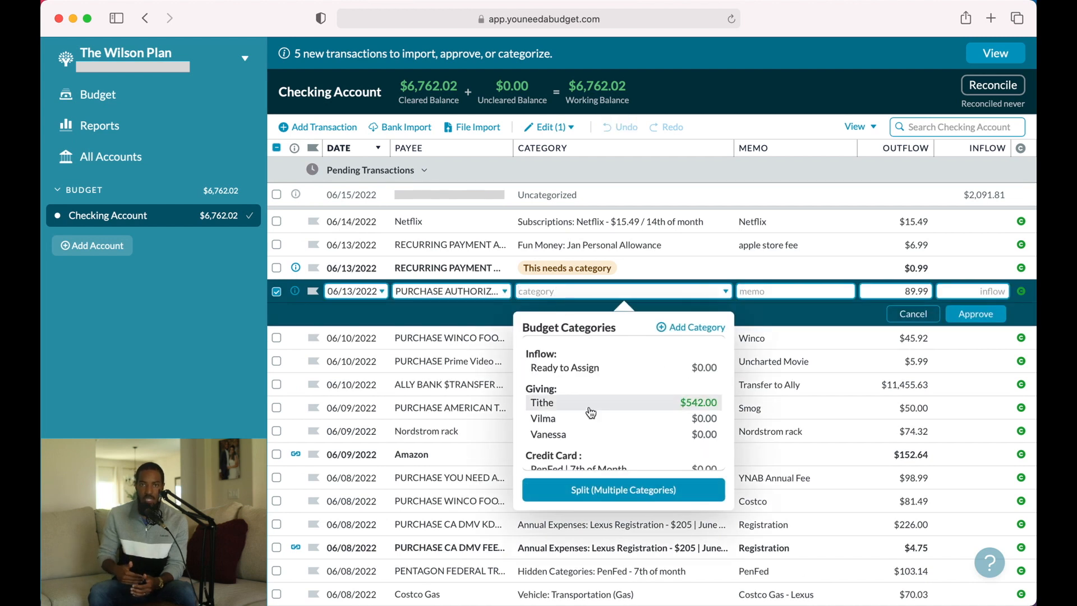
scroll(591, 412, down, 6)
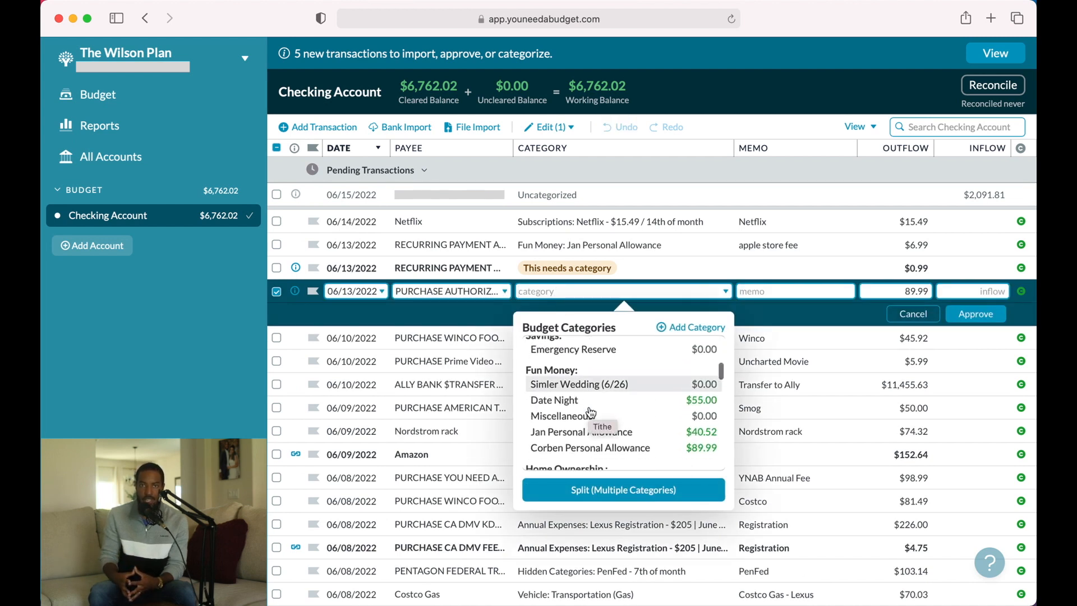
click(573, 449)
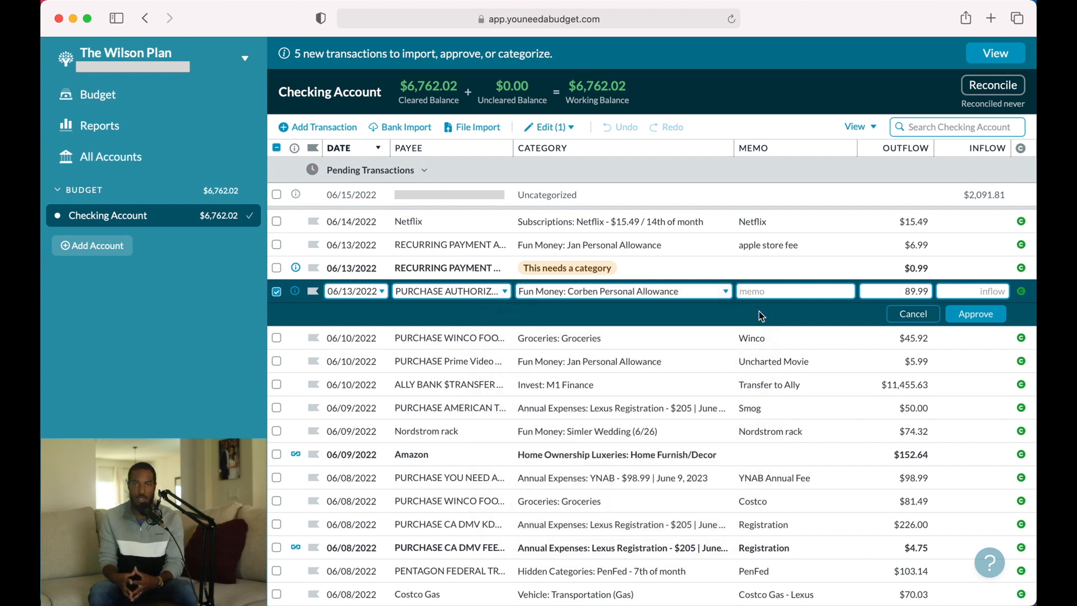
text(apple store)
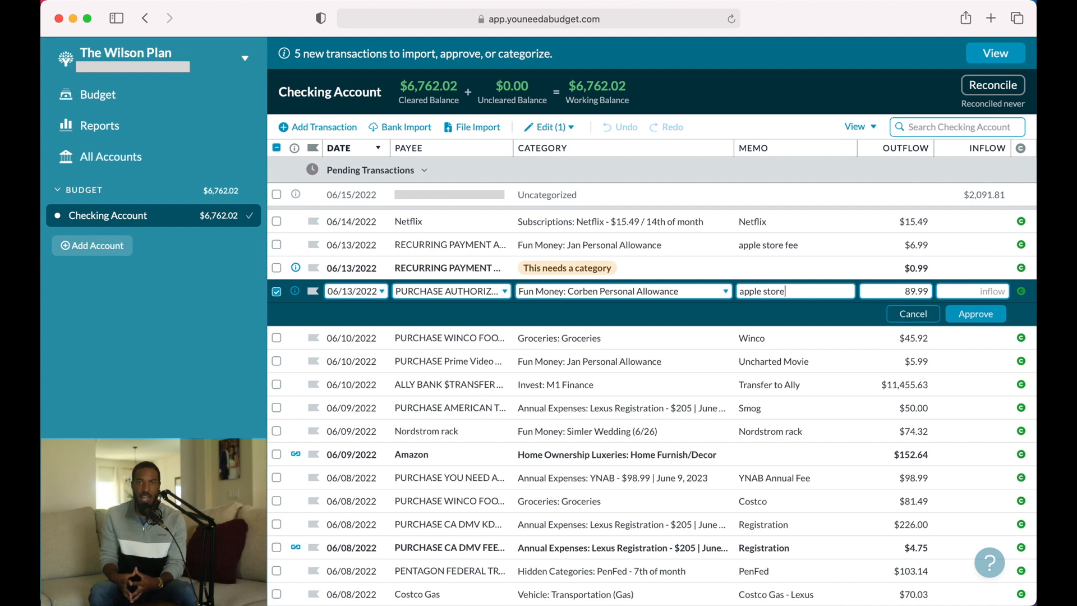
click(910, 288)
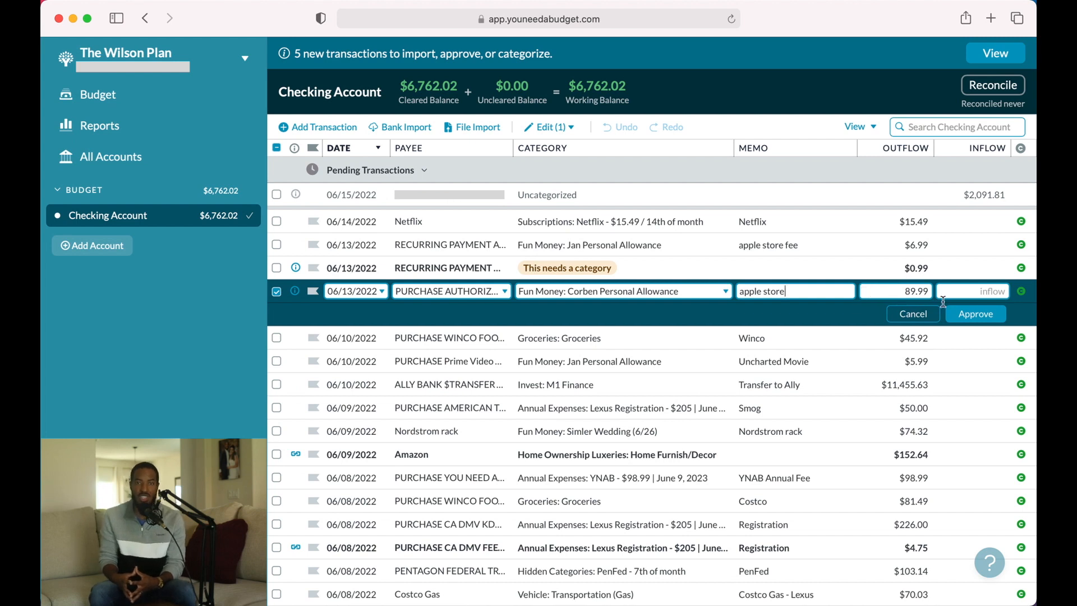
click(966, 316)
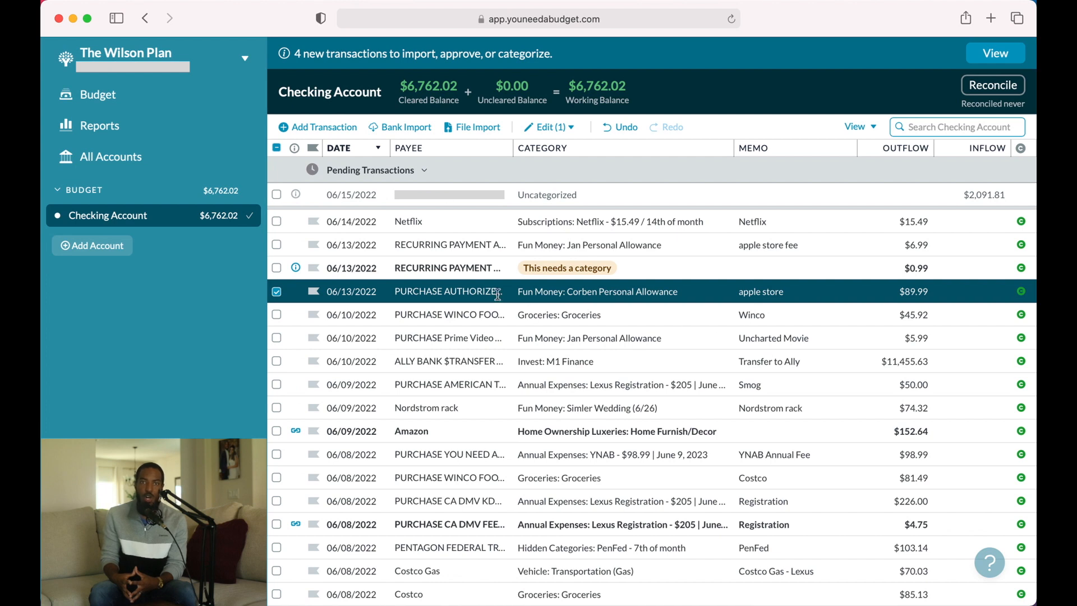
- Review the second personal allowance's assigned amount, activity and available balance in the June 2022 budget
click(187, 102)
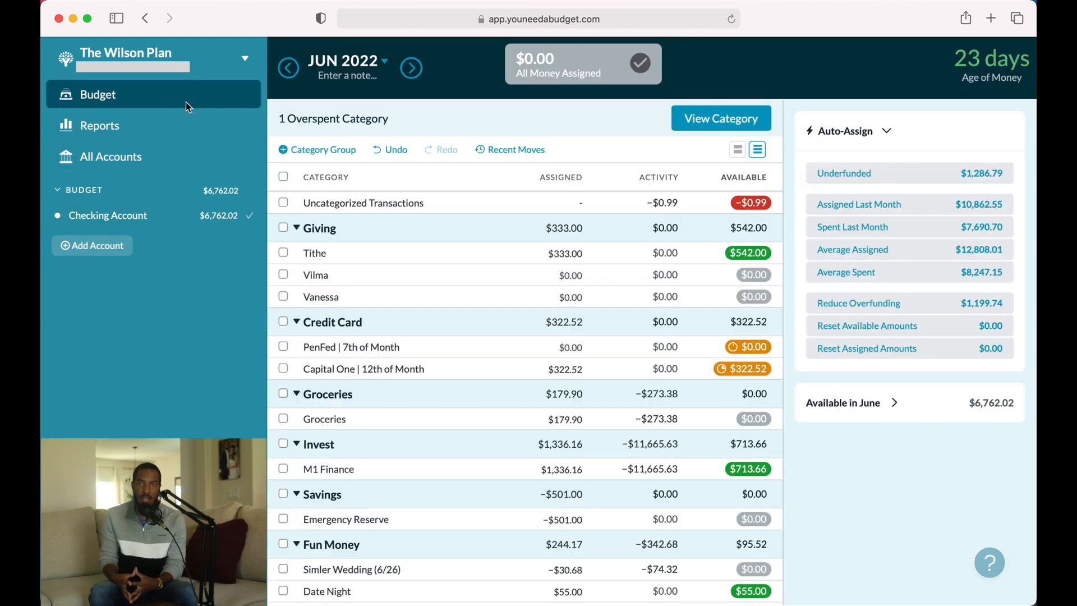
scroll(503, 401, down, 3)
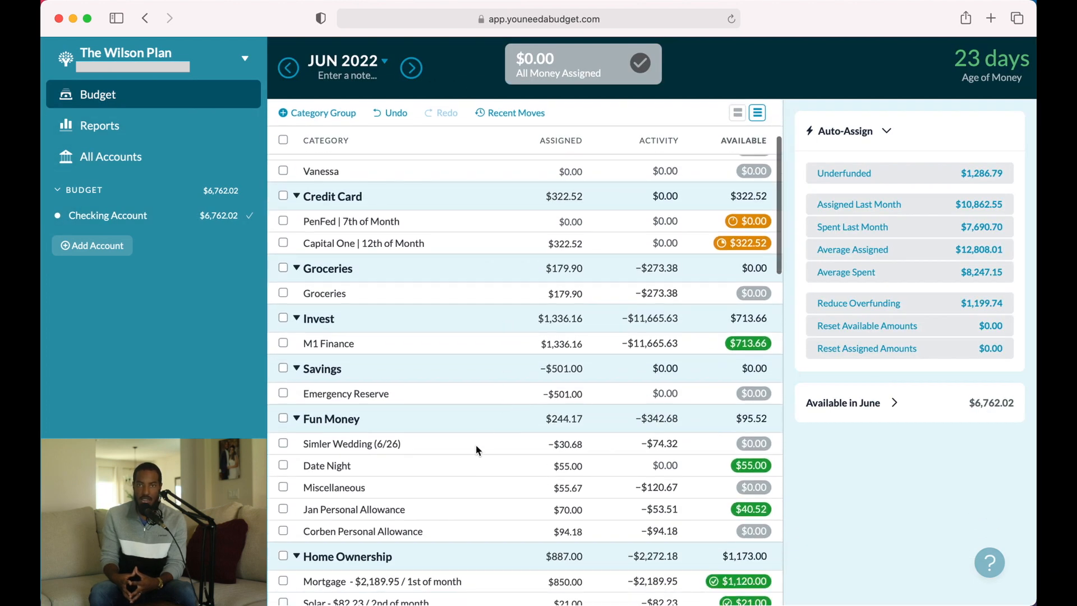
click(416, 534)
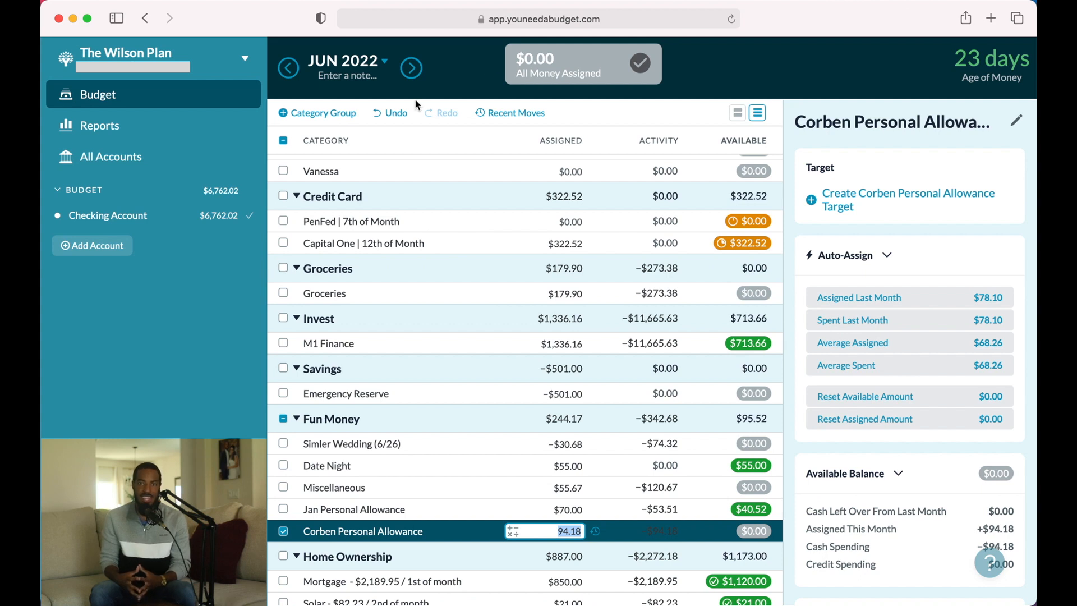
- Categorize the pending 06/15/2022 inflow in the Checking Account as Inflow: Ready to Assign, enter it immediately and mark it cleared
click(145, 221)
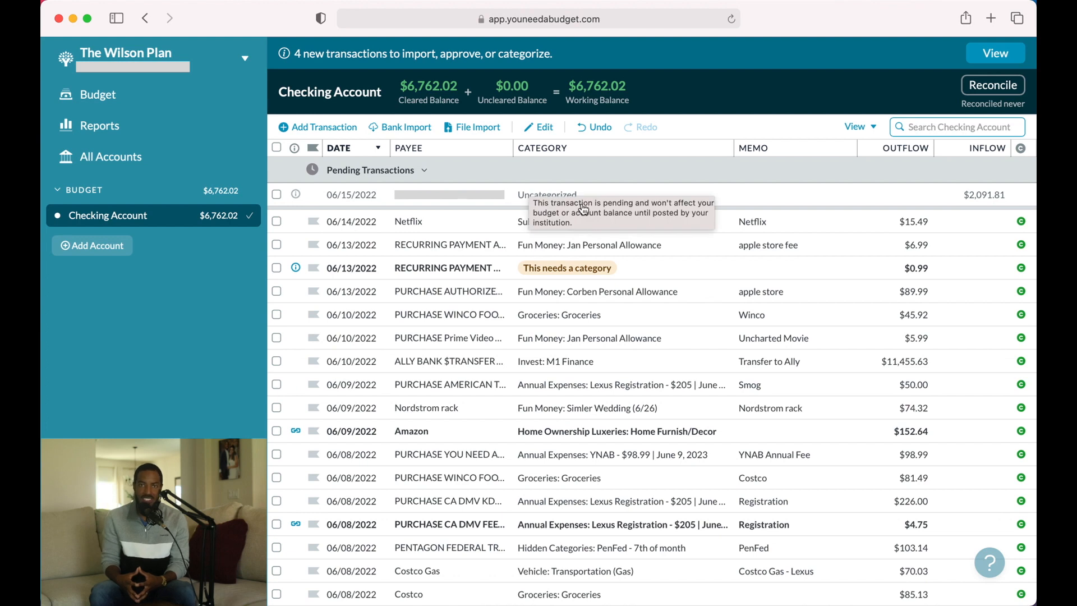
click(556, 191)
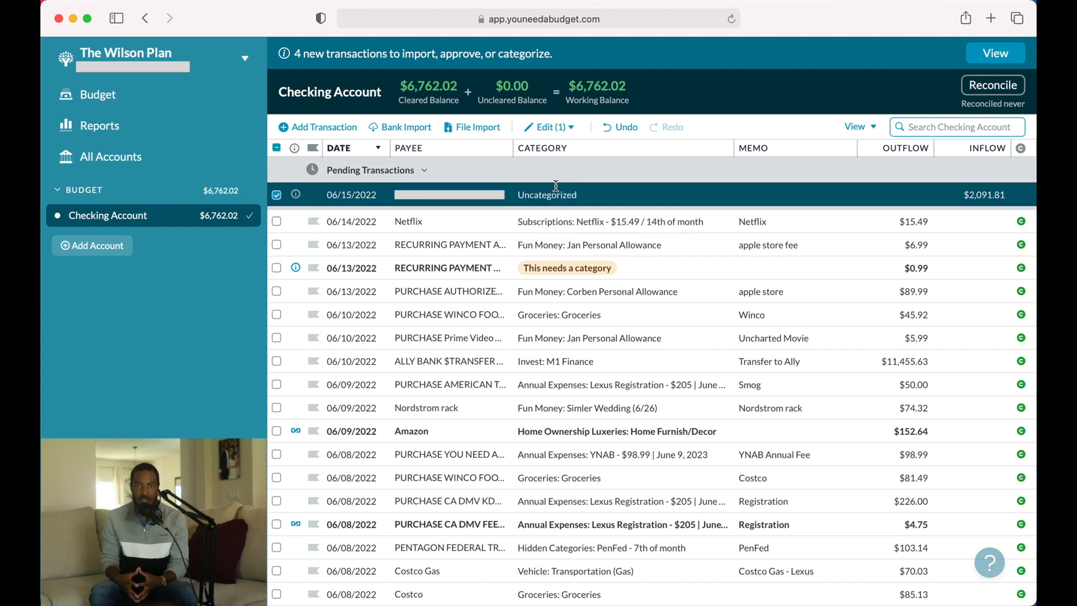
click(551, 193)
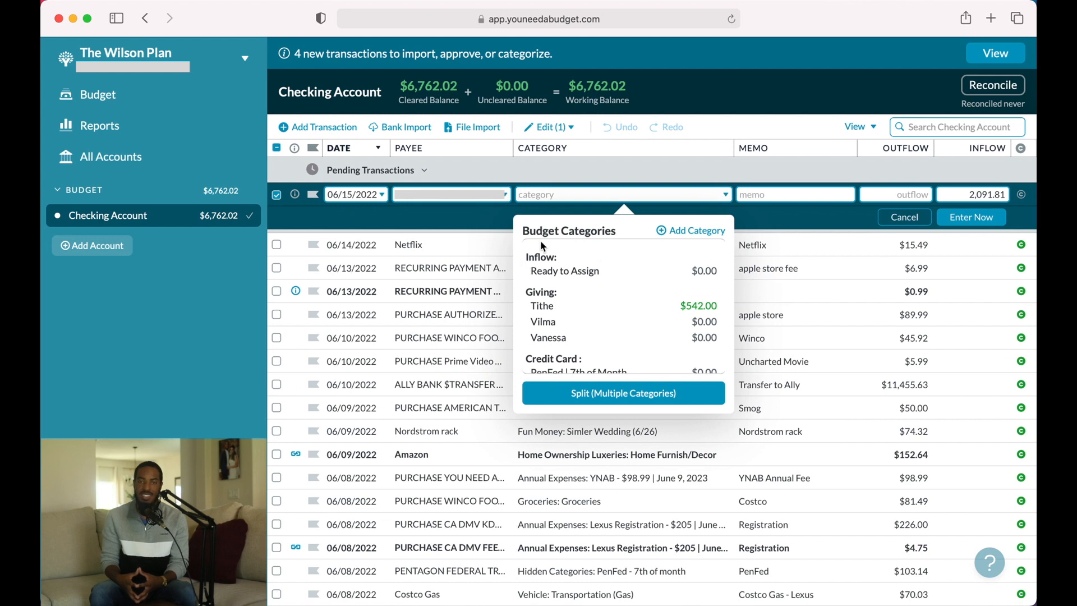
click(553, 274)
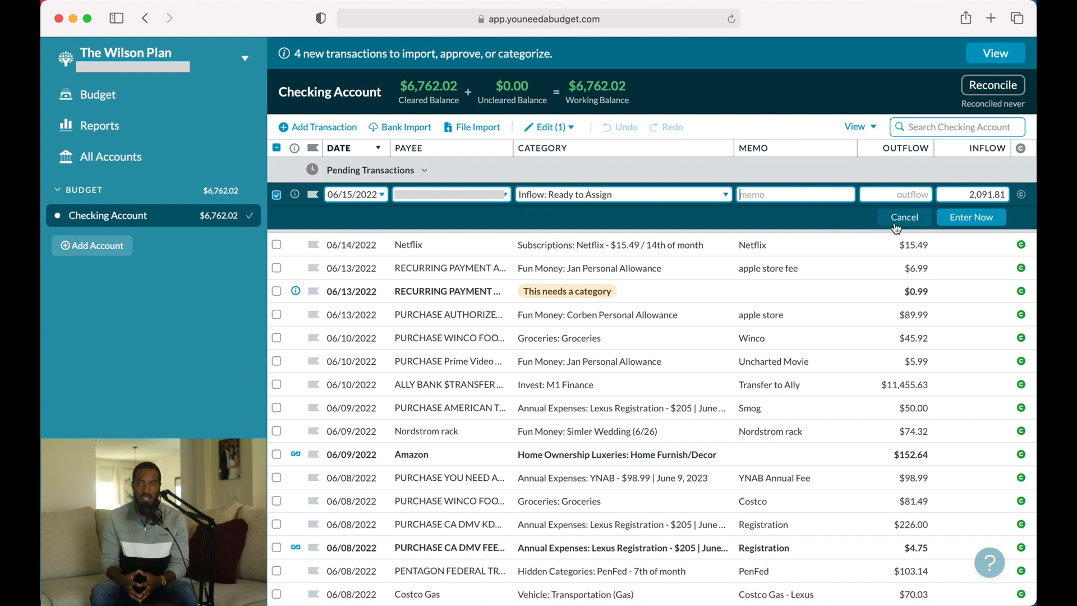
click(965, 219)
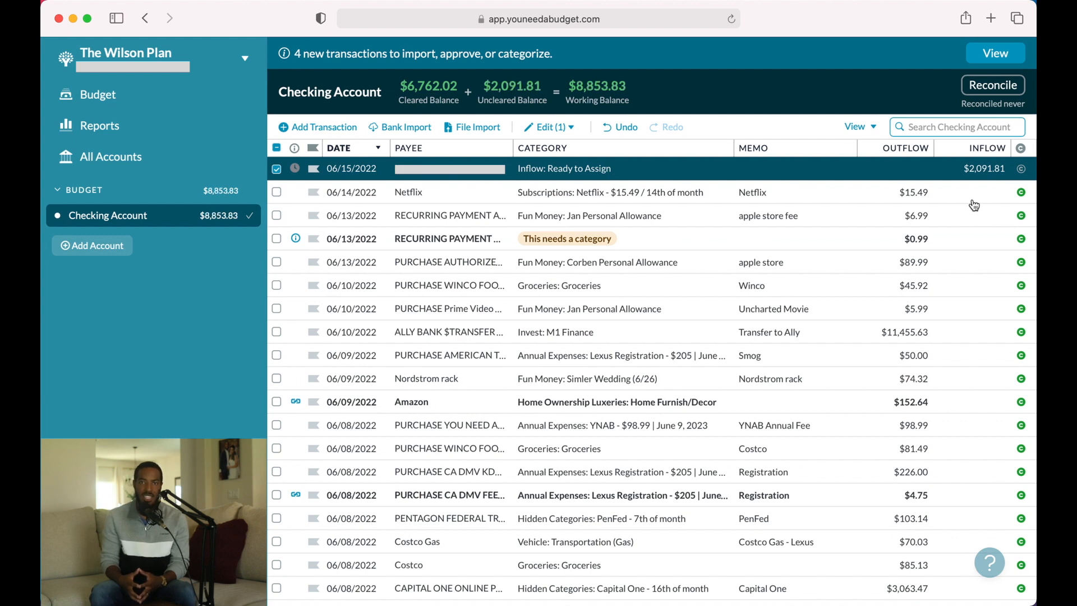
click(1021, 170)
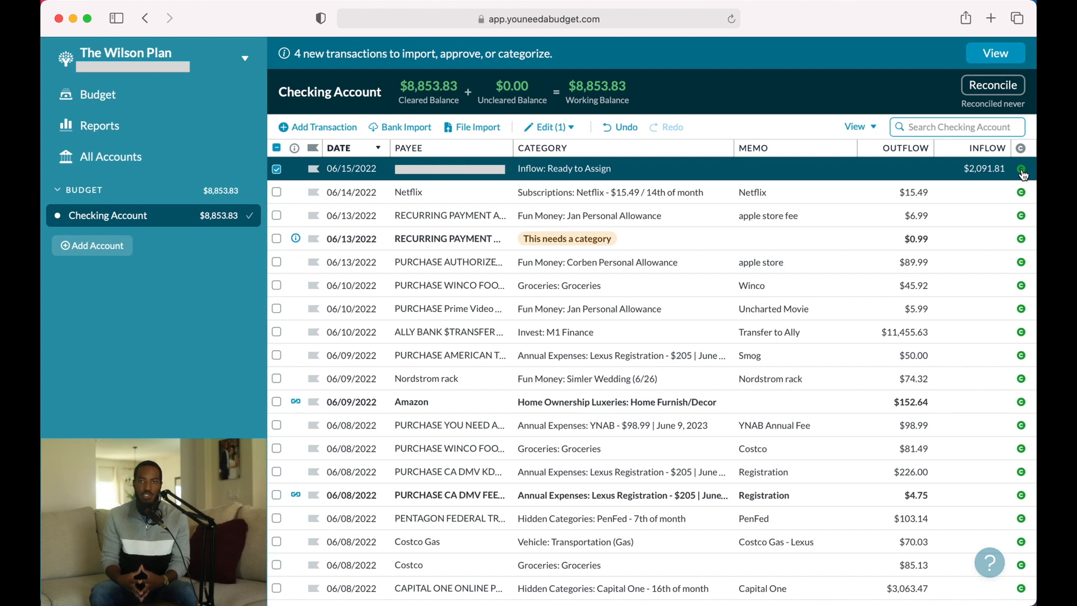
- Add 39 to the amount assigned to the Date Night category in the June 2022 budget
click(142, 95)
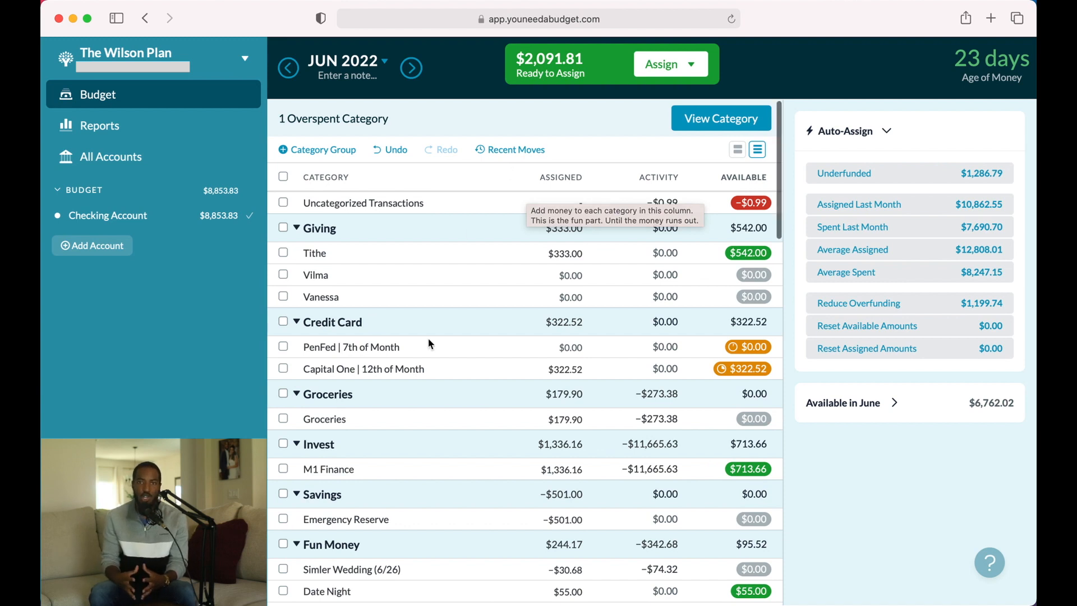
scroll(430, 342, down, 3)
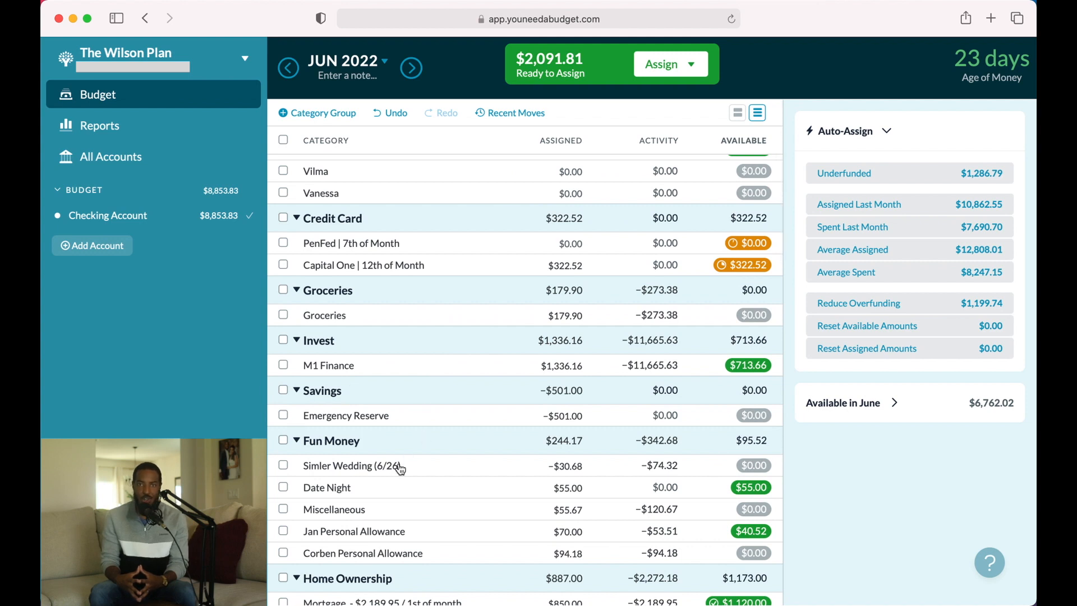
click(342, 489)
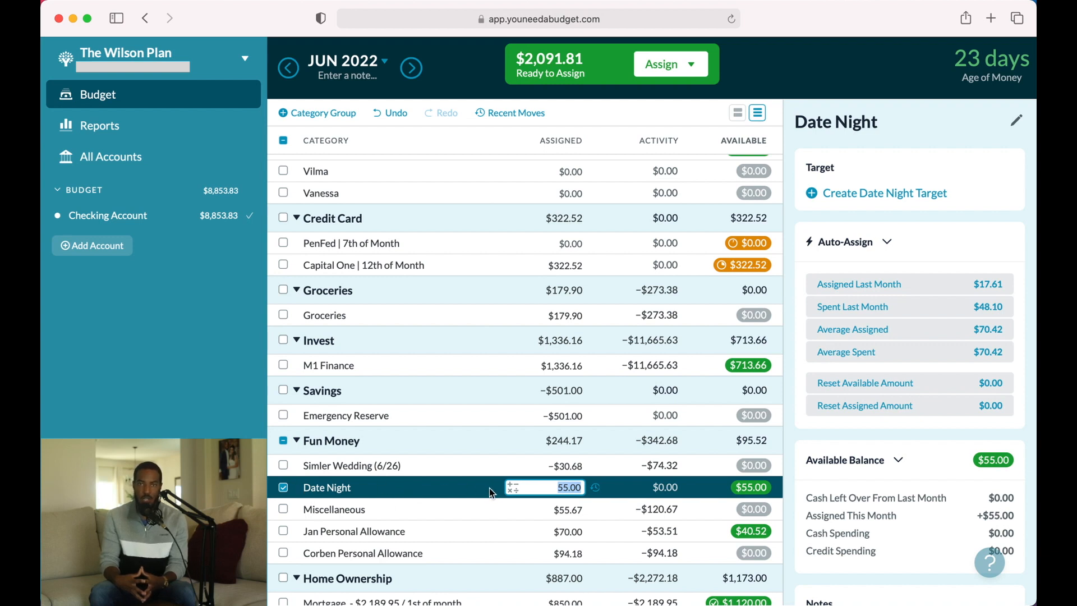
click(513, 492)
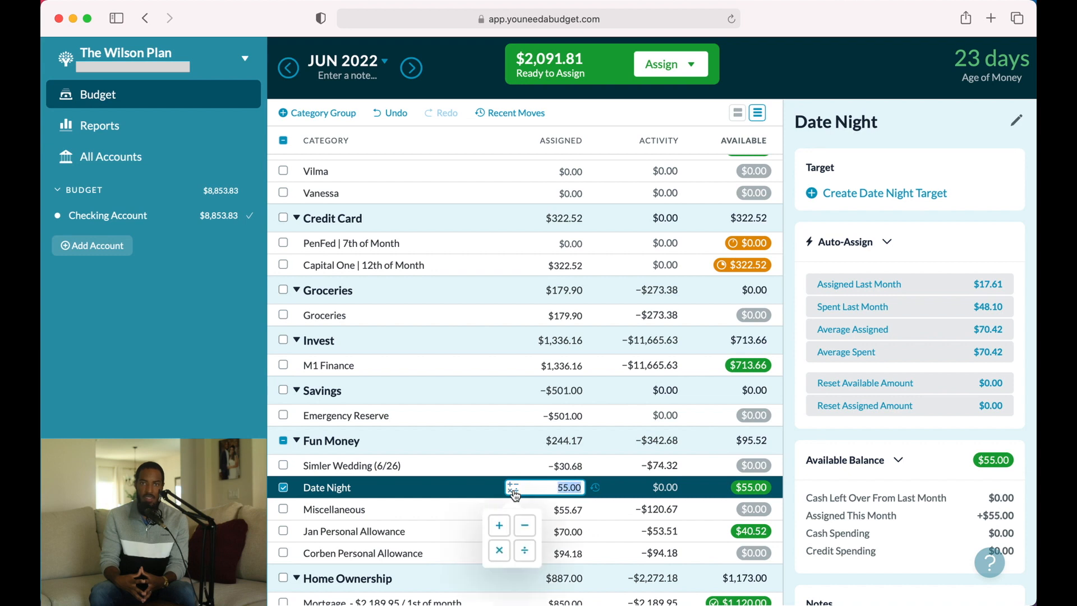
click(500, 525)
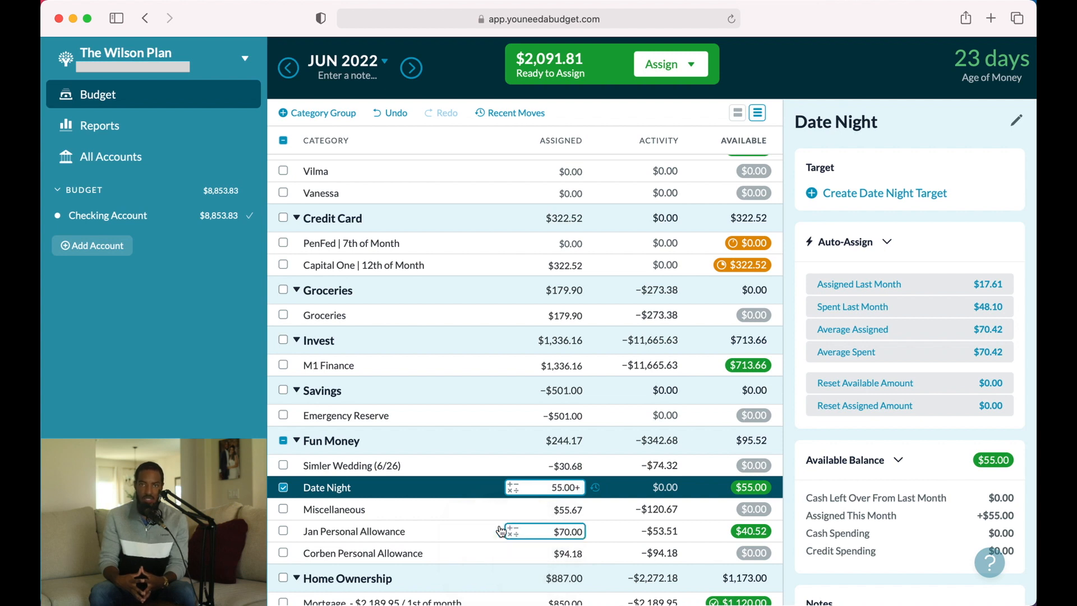
text(39)
key(Return)
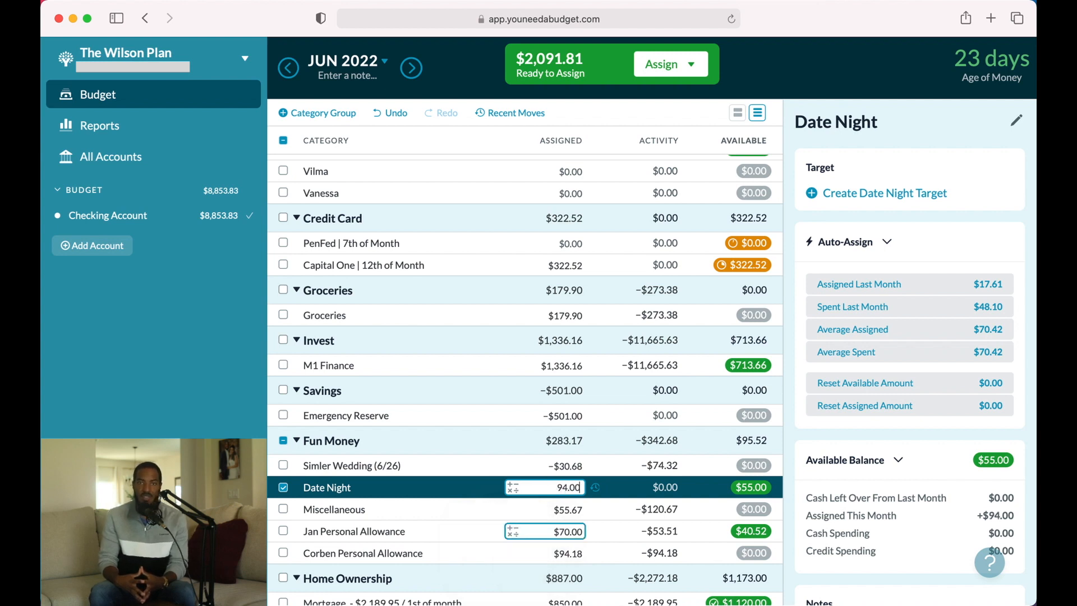